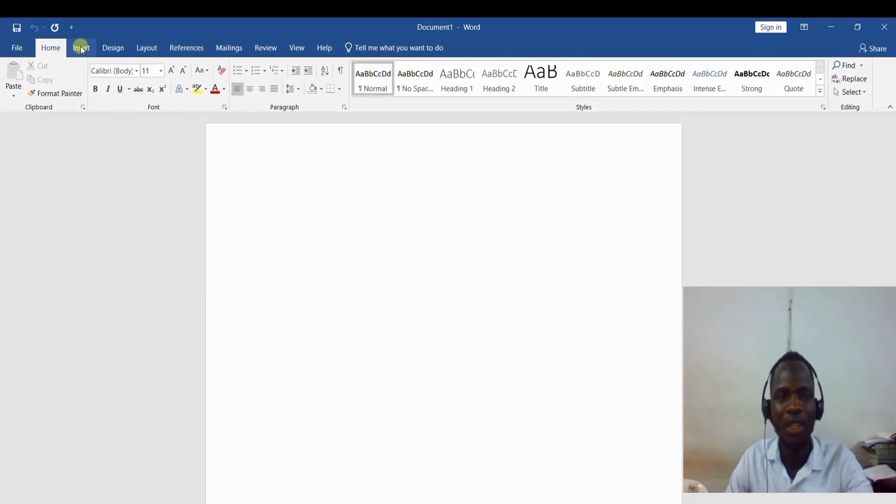
Step: Draw a rectangle shape about 1.64" wide and 0.68" high in the upper middle of the blank page
{"action": "left_click", "coordinate": [80, 47]}
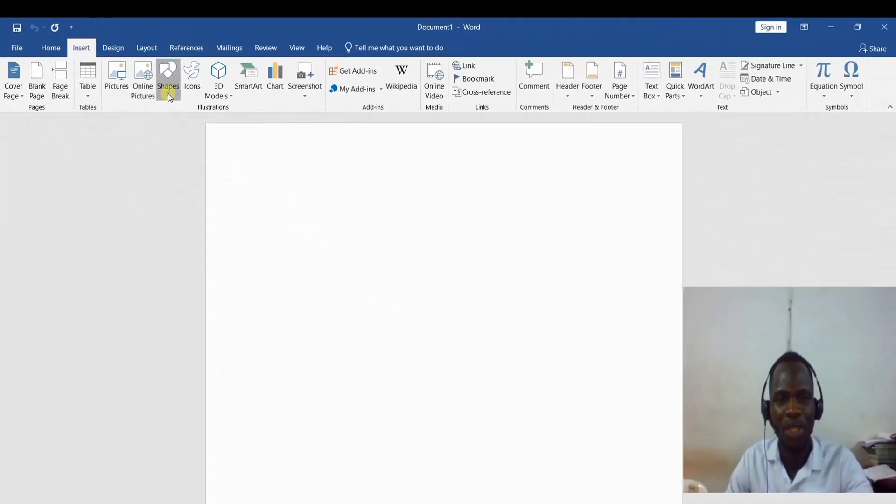
{"action": "left_click", "coordinate": [349, 195]}
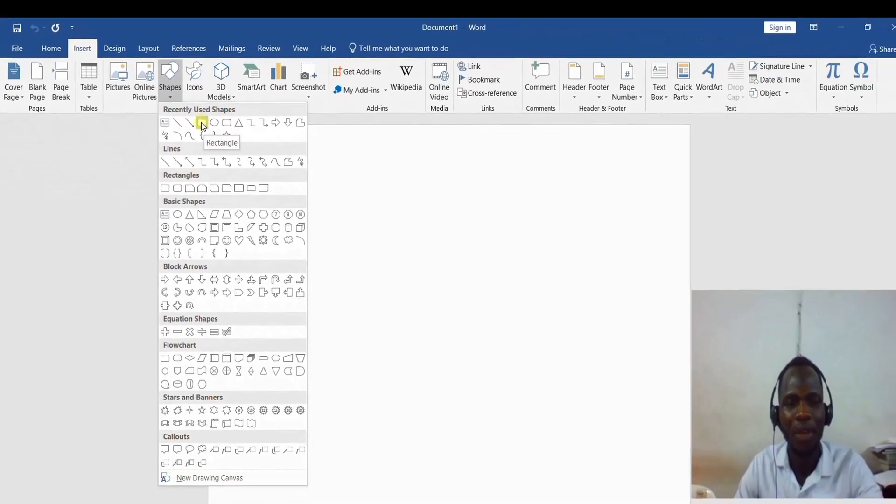
{"action": "left_click", "coordinate": [399, 242]}
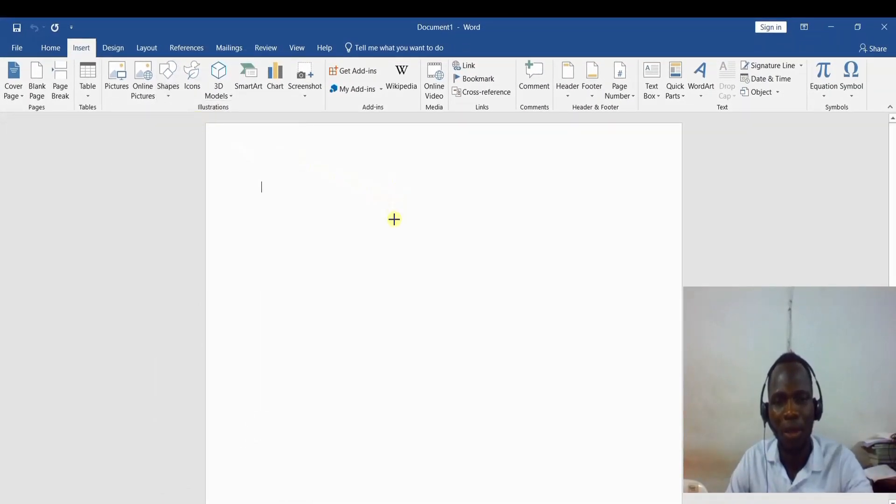
{"action": "mouse_move", "coordinate": [394, 219]}
{"action": "left_mouse_down"}
{"action": "mouse_move", "coordinate": [455, 273]}
{"action": "mouse_move", "coordinate": [515, 268]}
{"action": "mouse_move", "coordinate": [513, 259]}
{"action": "mouse_move", "coordinate": [487, 260]}
{"action": "left_mouse_up"}
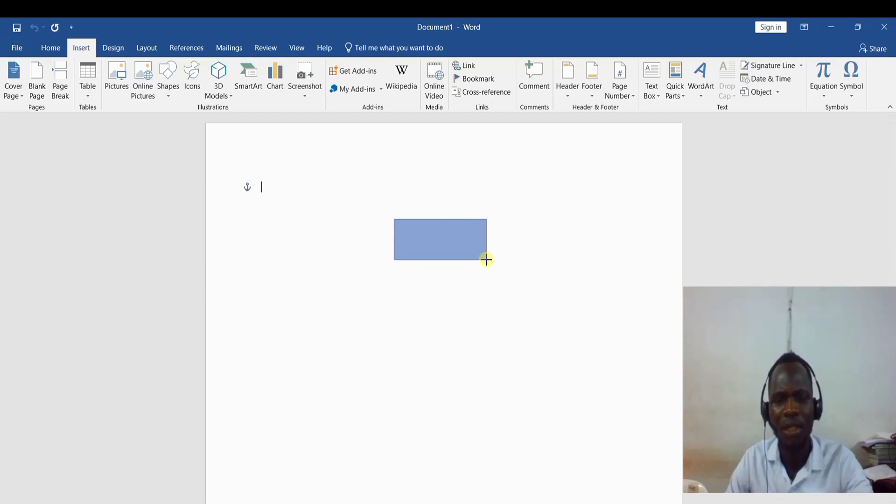
{"action": "left_click_drag", "start_coordinate": [486, 260], "coordinate": [486, 260]}
{"action": "left_click", "coordinate": [414, 250]}
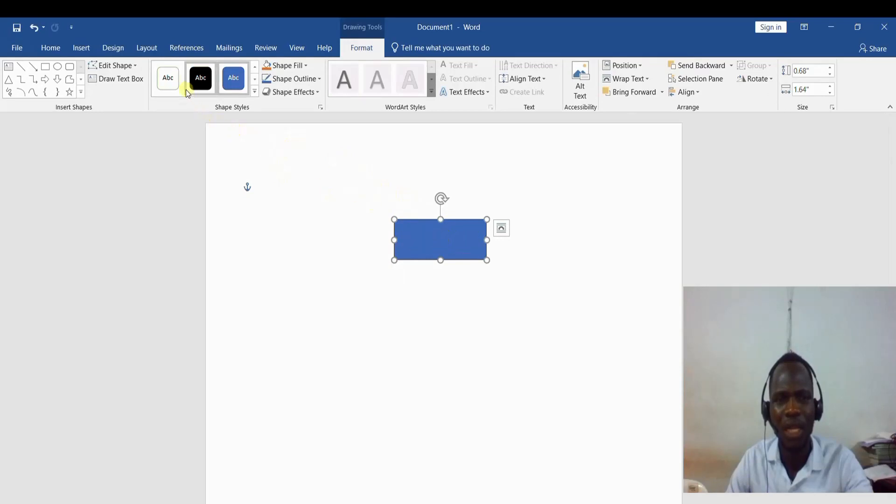
Step: Apply the white preset style with a green outline to the rectangle and change its outline color to black
{"action": "left_click", "coordinate": [168, 84]}
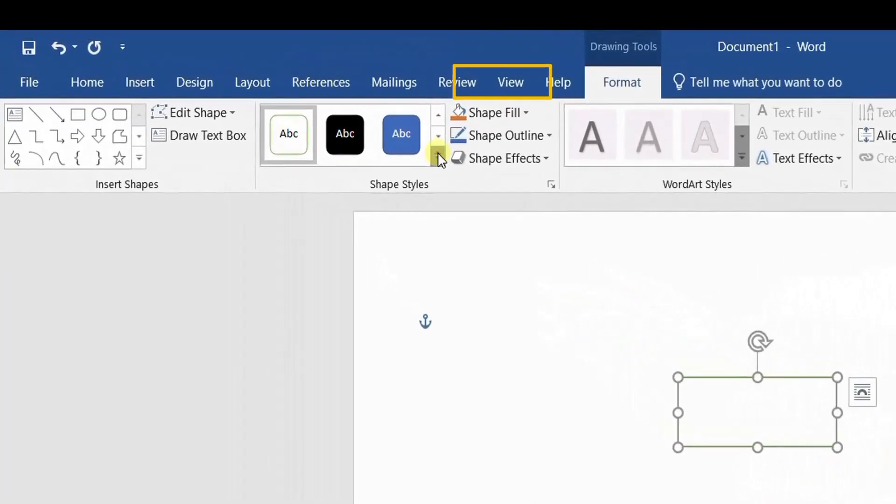
{"action": "left_click", "coordinate": [438, 157]}
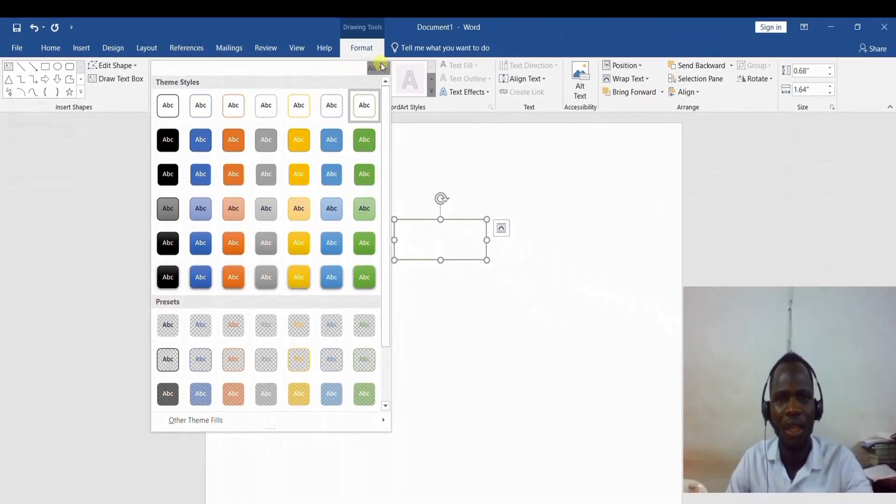
{"action": "left_click", "coordinate": [372, 69]}
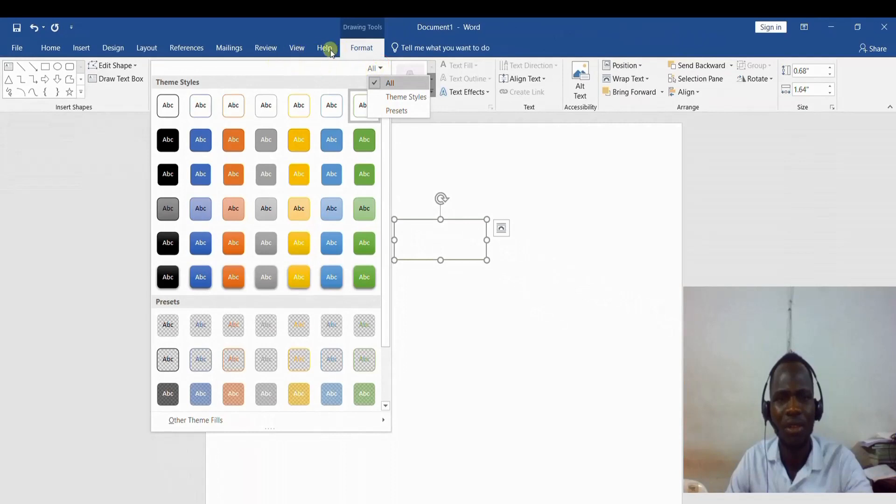
{"action": "left_click", "coordinate": [371, 49]}
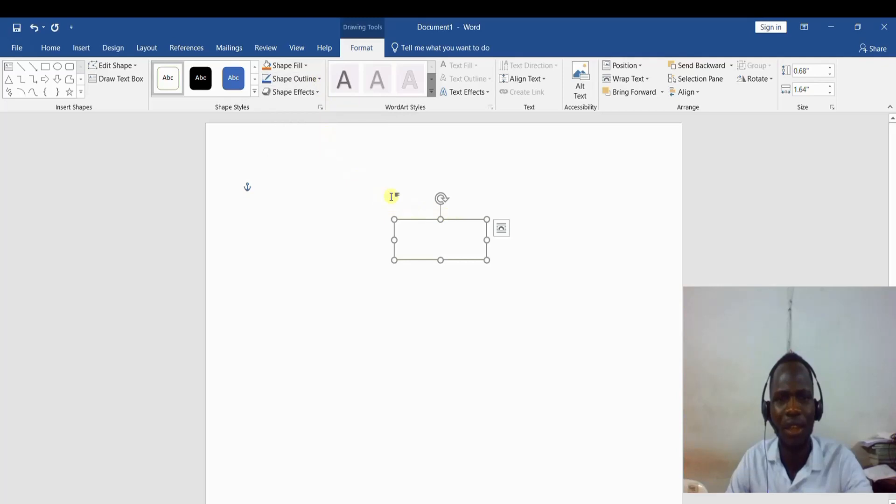
{"action": "left_click", "coordinate": [319, 79]}
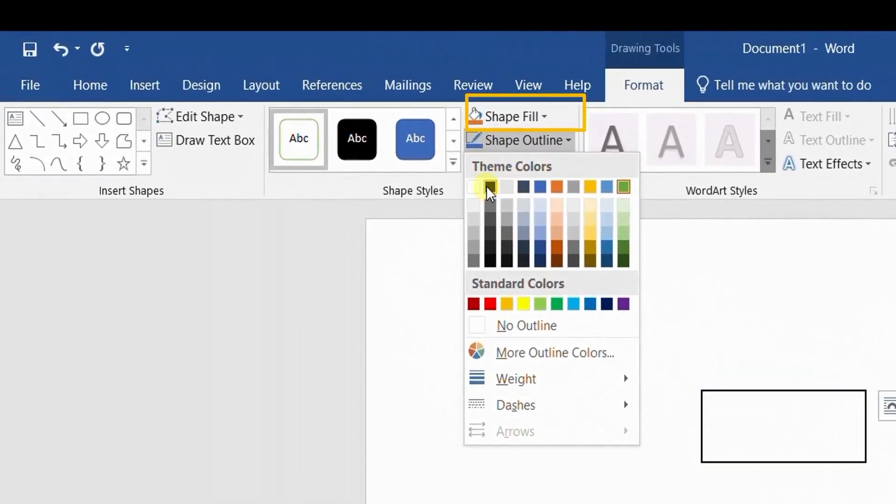
{"action": "left_click", "coordinate": [469, 179]}
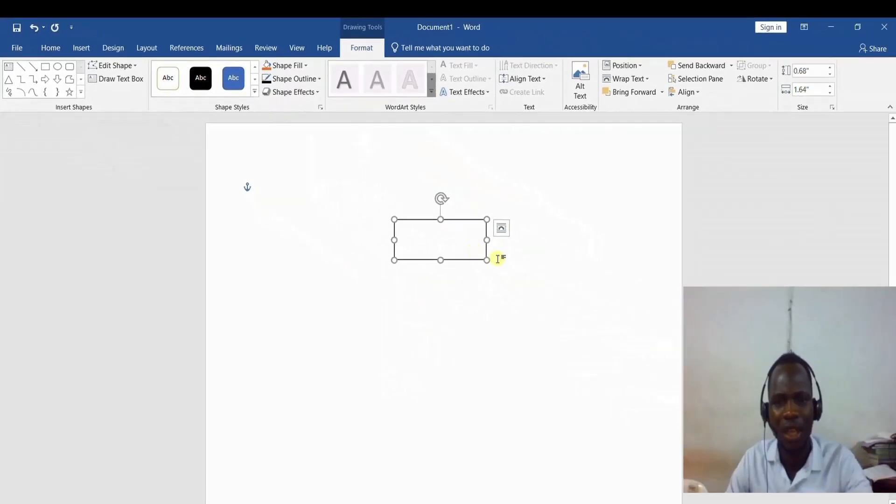
Step: Shrink the rectangle to about 1.58" by 0.58" and add the text "CEO" inside it
{"action": "left_click_drag", "start_coordinate": [487, 260], "coordinate": [483, 253]}
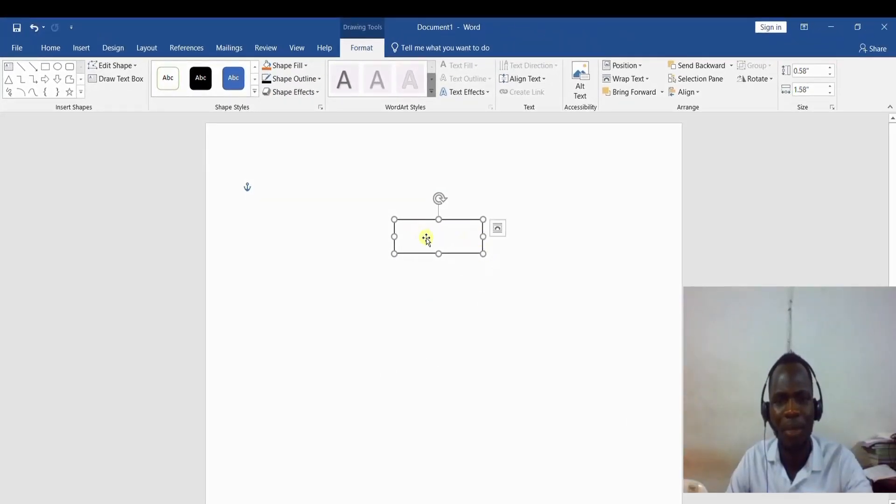
{"action": "left_click", "coordinate": [472, 276]}
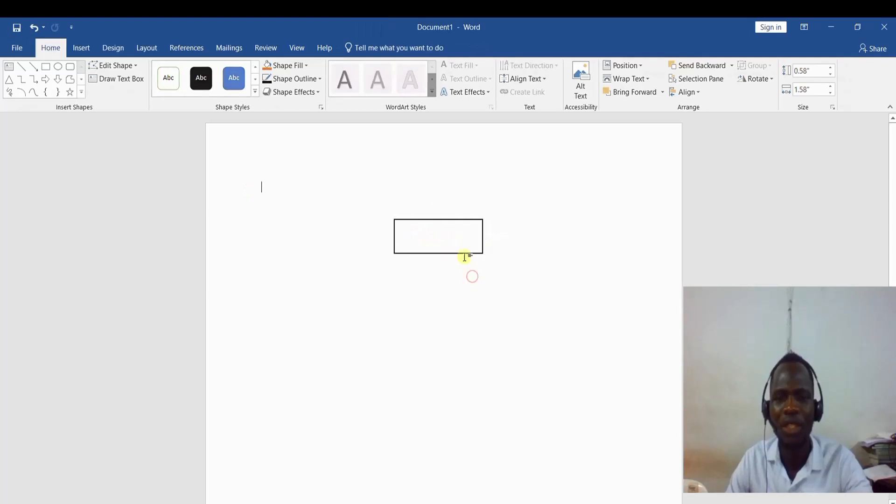
{"action": "left_click", "coordinate": [433, 250]}
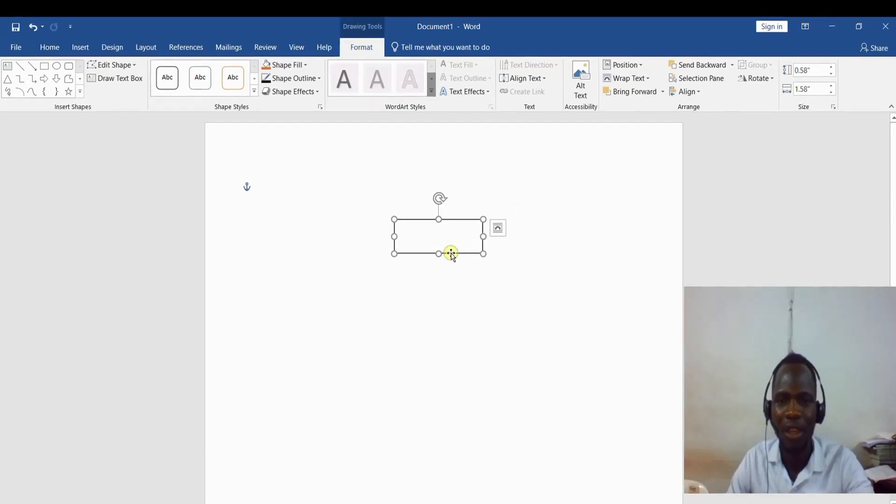
{"action": "right_click", "coordinate": [451, 254]}
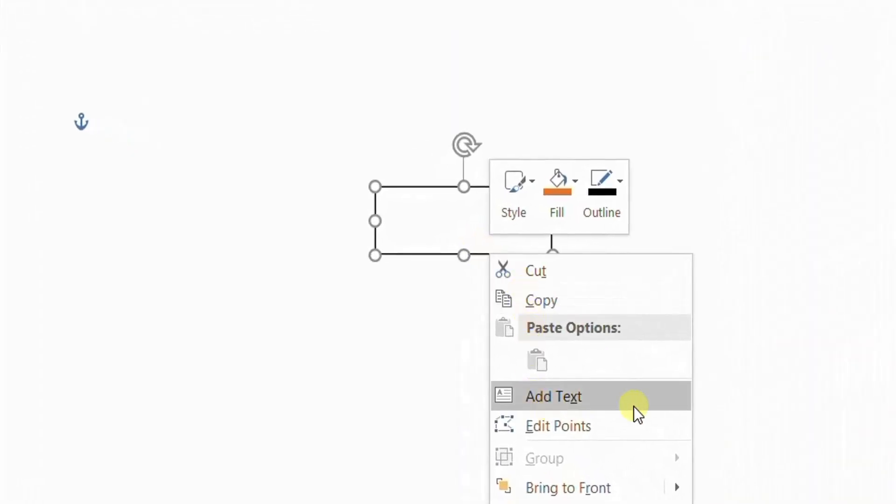
{"action": "left_click", "coordinate": [558, 407]}
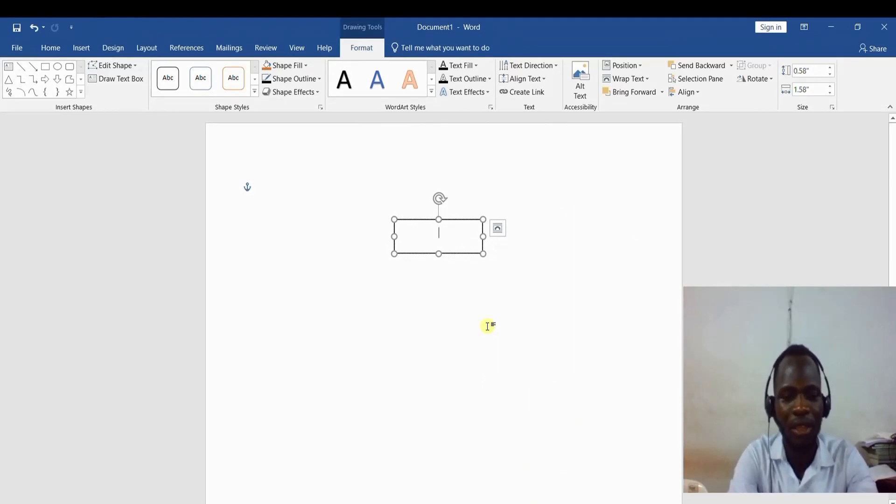
{"action": "type", "text": "CEO"}
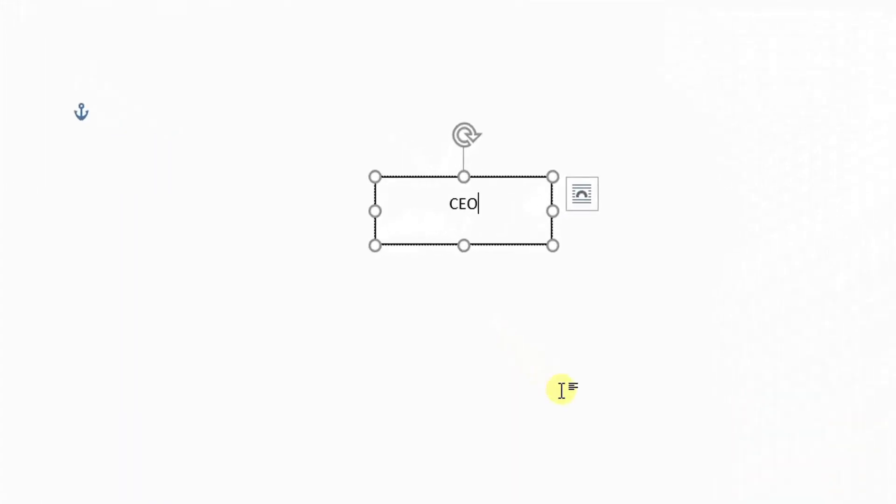
Step: Make the CEO text in the rectangle bold and enlarge its font size to 16
{"action": "key", "text": "ctrl+a"}
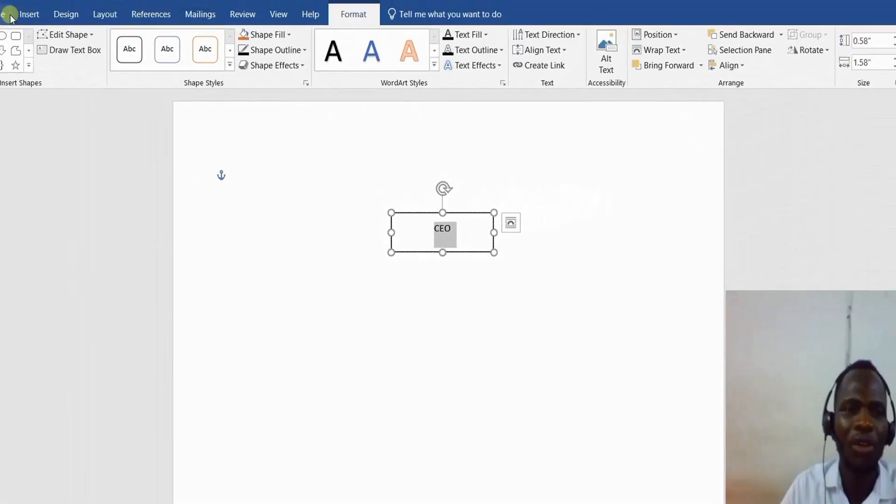
{"action": "left_click", "coordinate": [10, 18]}
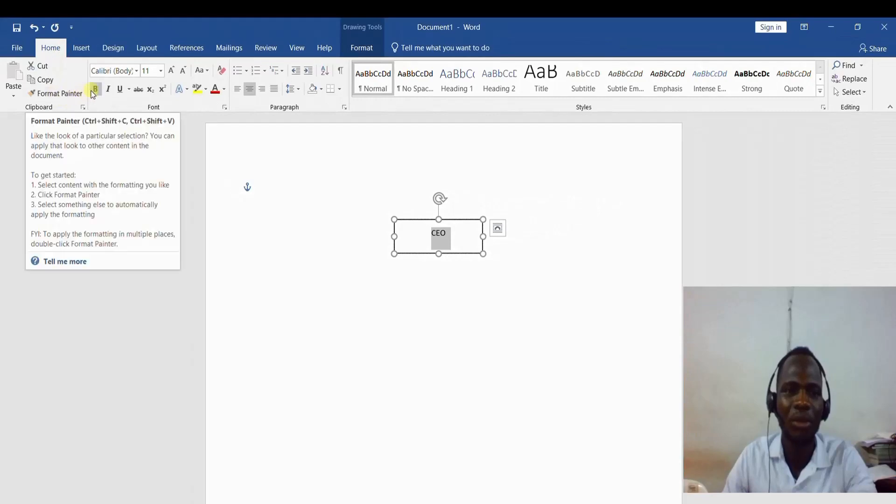
{"action": "left_click", "coordinate": [93, 91]}
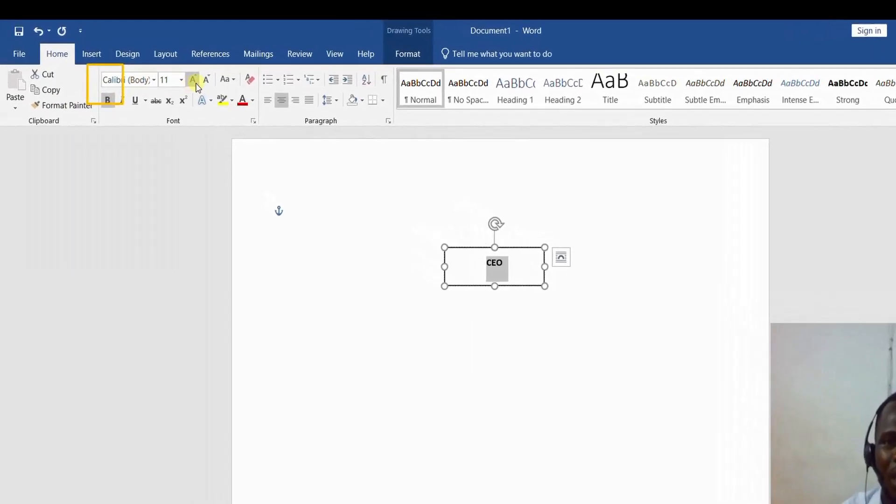
{"action": "left_click", "coordinate": [193, 80]}
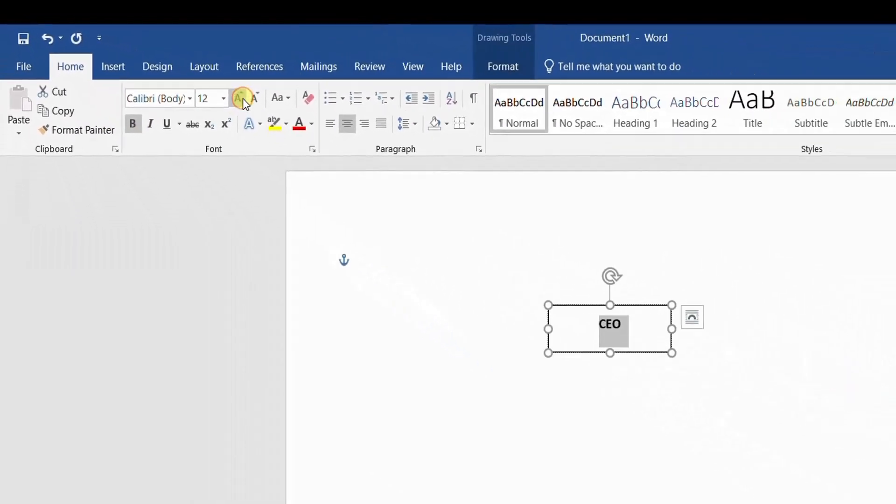
{"action": "left_click", "coordinate": [240, 98]}
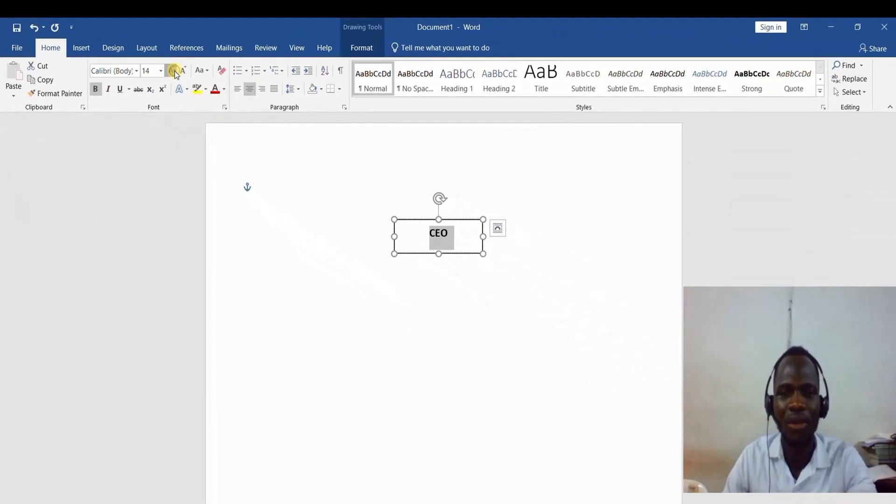
{"action": "left_click", "coordinate": [240, 98]}
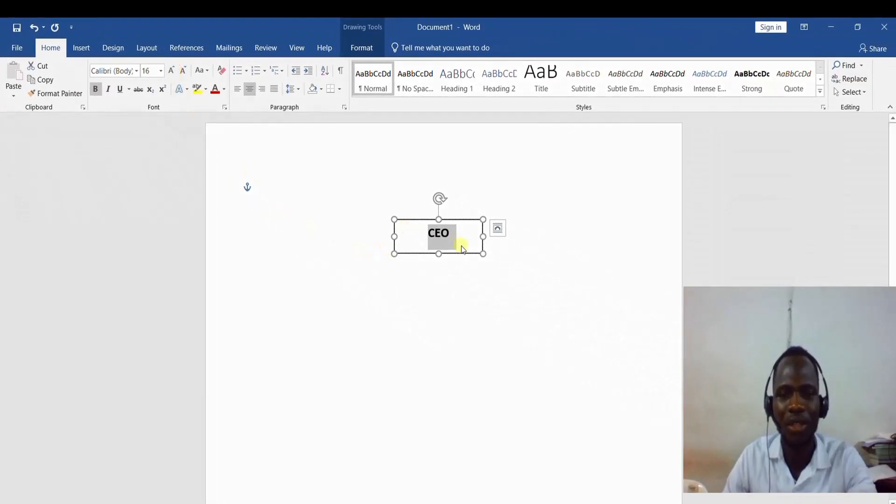
{"action": "left_click", "coordinate": [502, 285]}
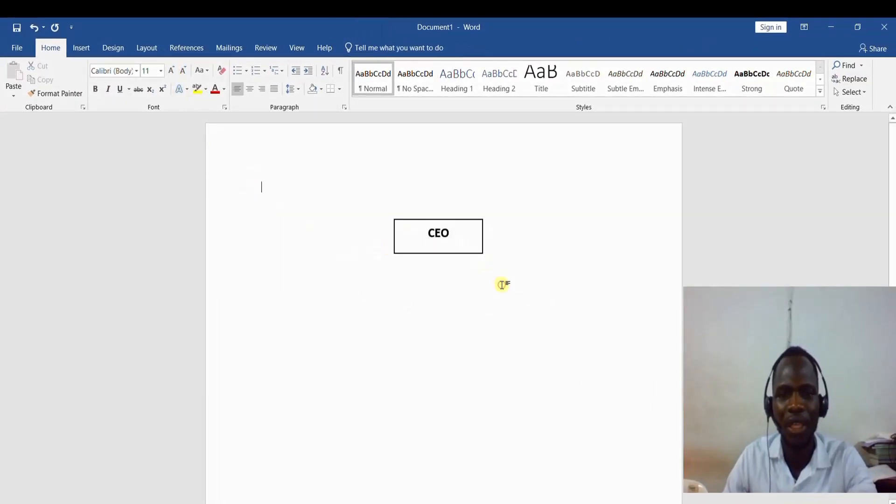
Step: Duplicate the CEO box and place the copy below and to the left of the original, near the left margin
{"action": "left_click", "coordinate": [478, 255]}
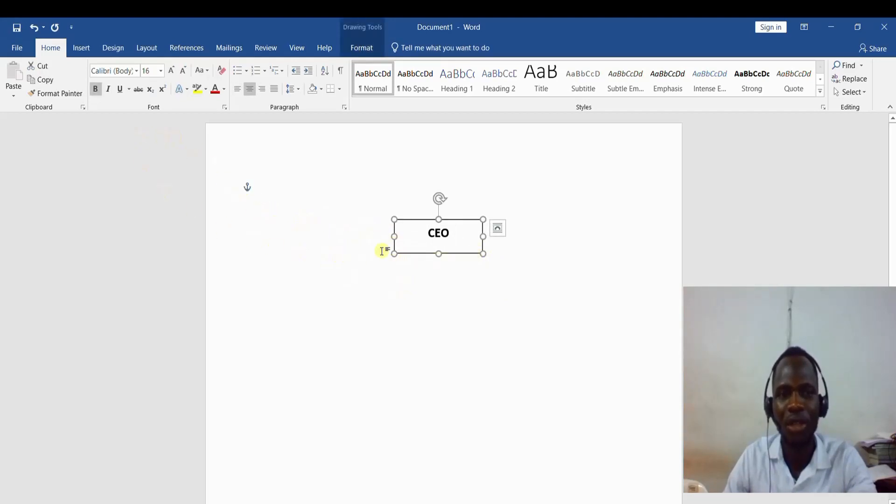
{"action": "right_click", "coordinate": [476, 254]}
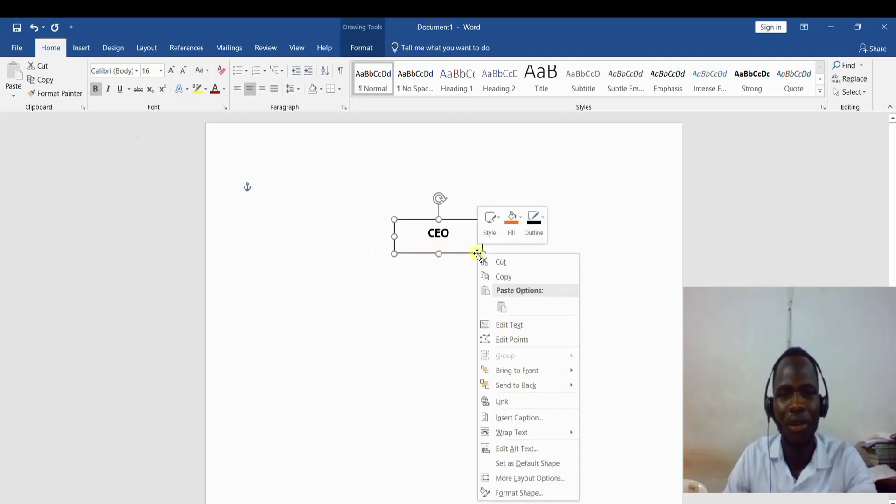
{"action": "left_click", "coordinate": [504, 277]}
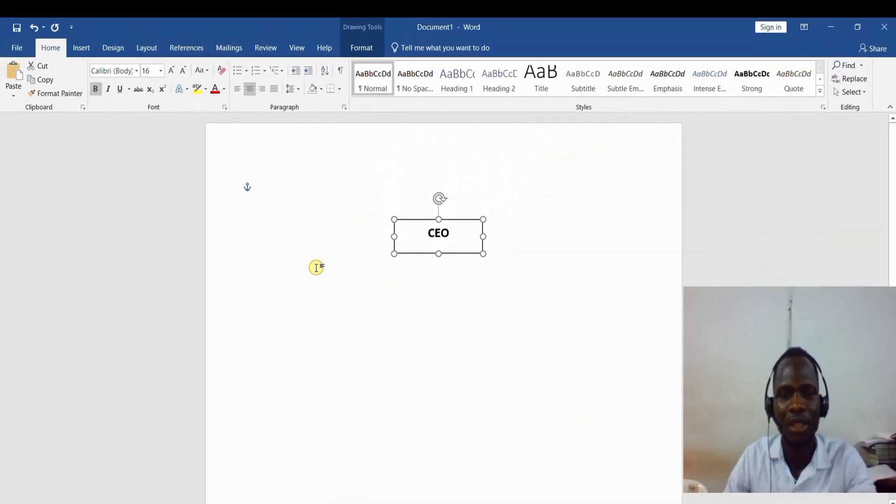
{"action": "left_click", "coordinate": [316, 268]}
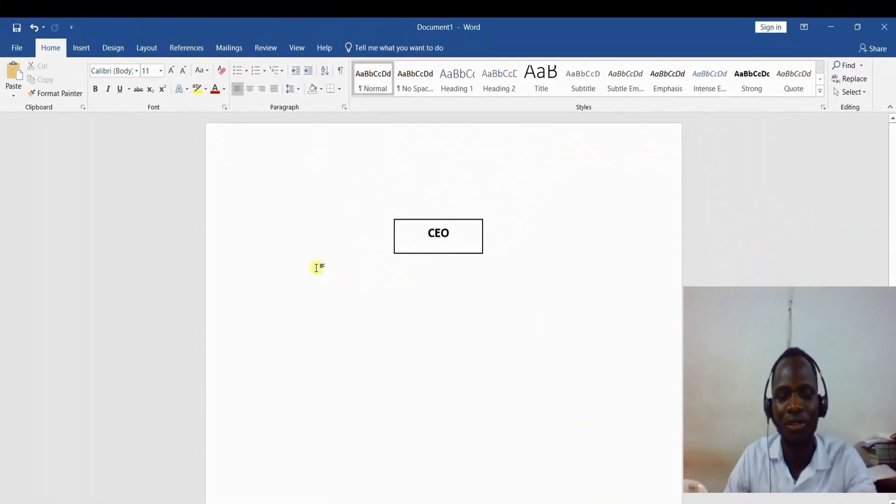
{"action": "key", "text": "ctrl+v"}
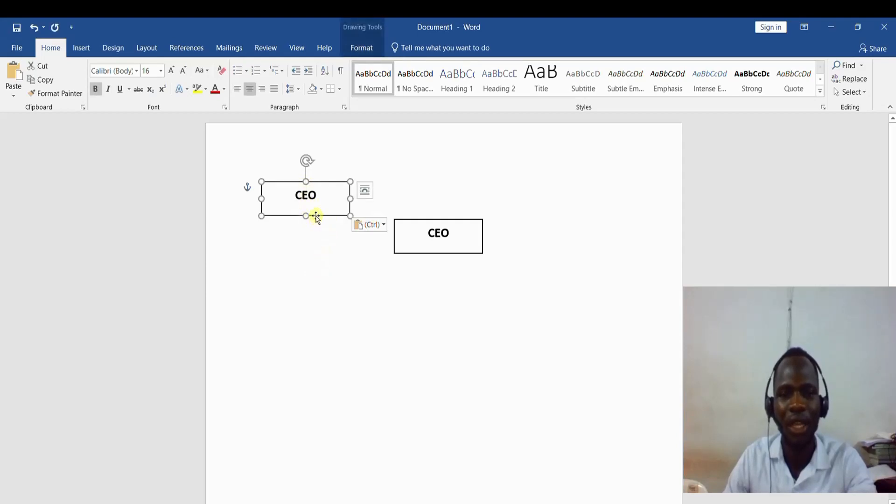
{"action": "left_click_drag", "start_coordinate": [316, 216], "coordinate": [322, 335]}
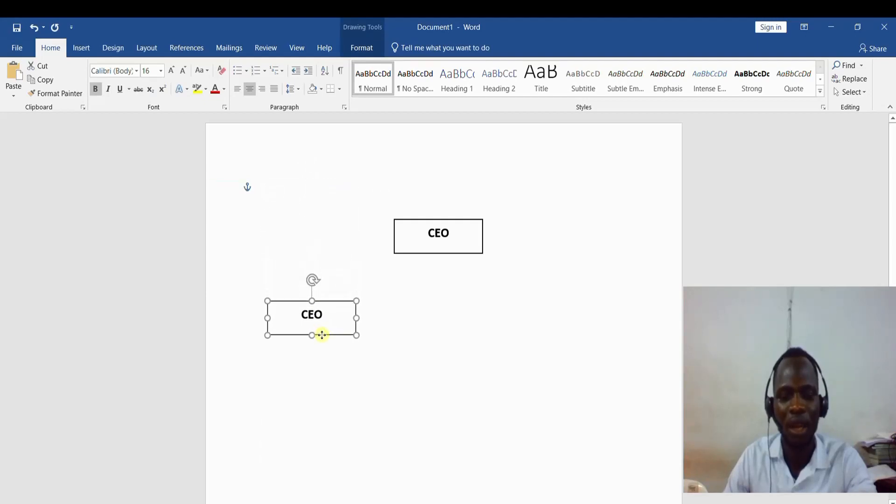
{"action": "left_click_drag", "start_coordinate": [322, 335], "coordinate": [311, 348]}
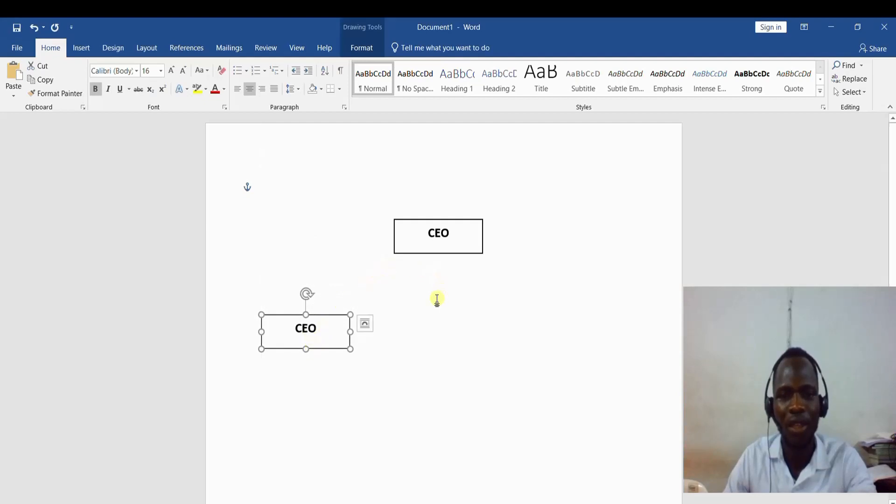
Step: Paste another copy of the CEO box at the start of the page, above the first copy
{"action": "left_click", "coordinate": [436, 298]}
{"action": "left_click", "coordinate": [336, 312]}
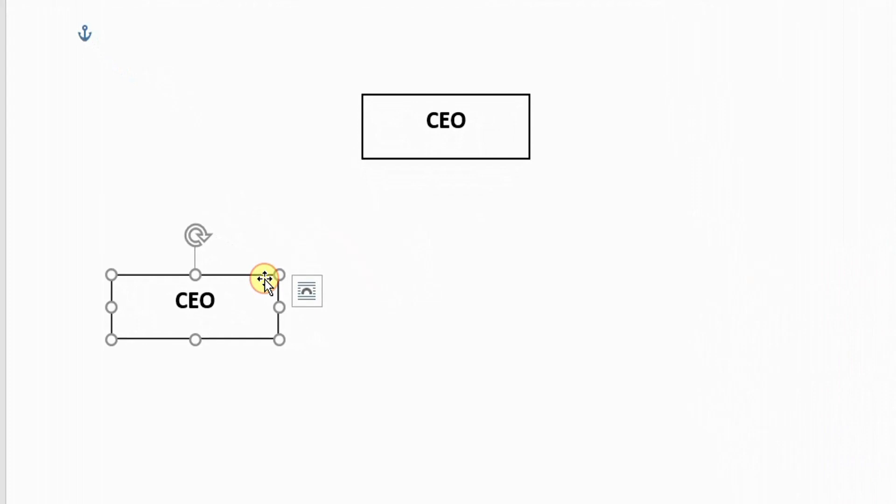
{"action": "left_click", "coordinate": [425, 289]}
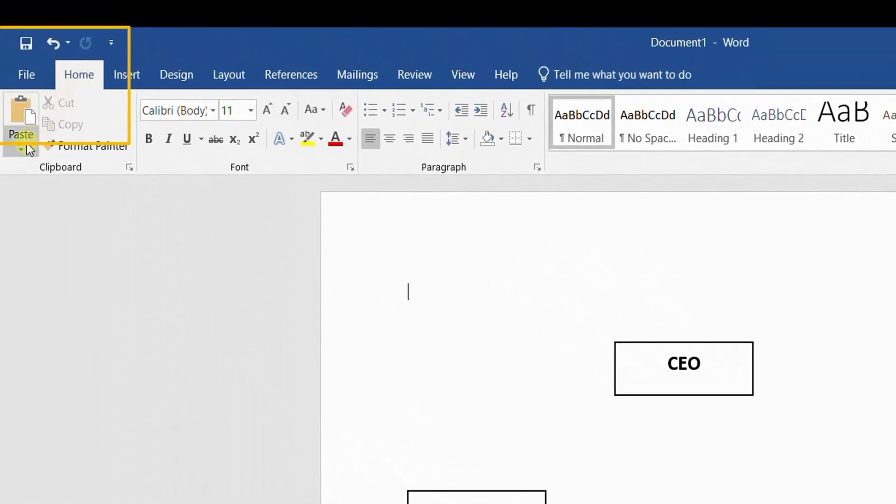
{"action": "left_click", "coordinate": [20, 150]}
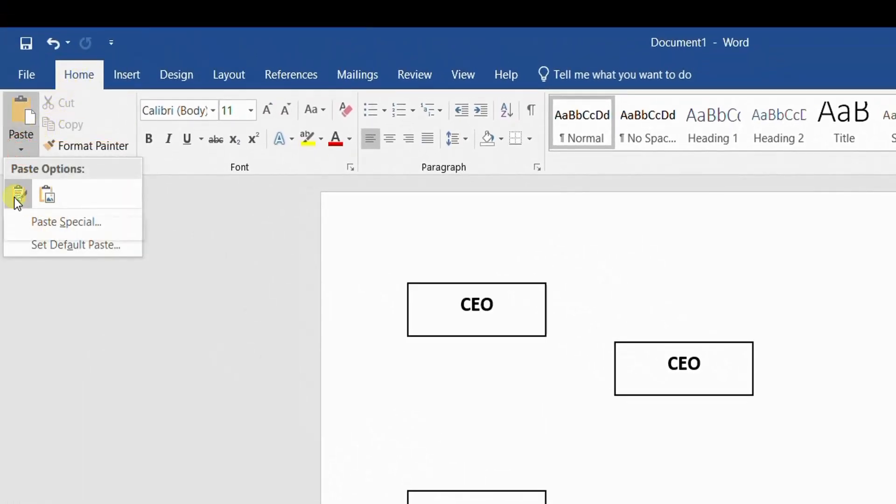
{"action": "left_click", "coordinate": [17, 202]}
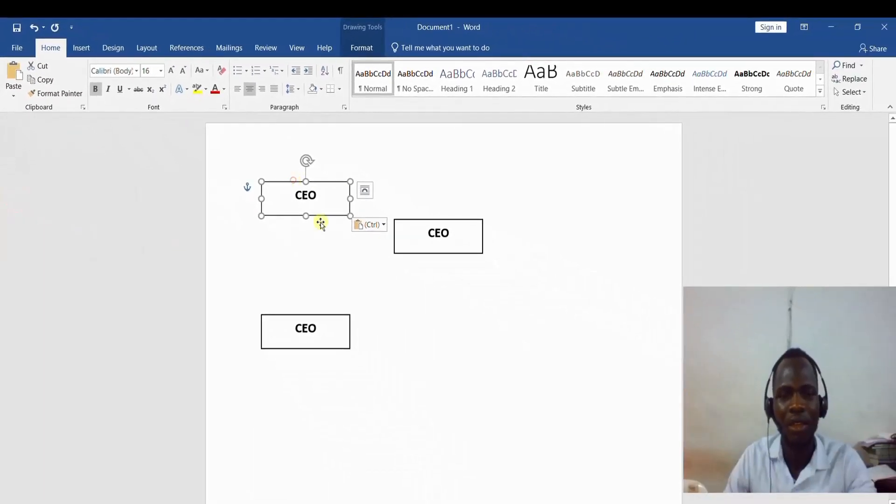
Step: Move the new CEO copy to the right side of the page, level with the copy near the left margin
{"action": "left_click_drag", "start_coordinate": [419, 256], "coordinate": [698, 432]}
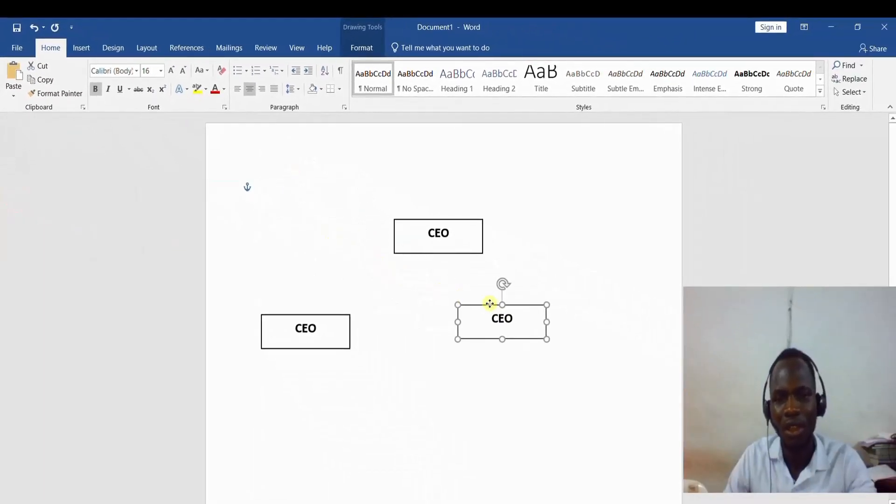
{"action": "left_click_drag", "start_coordinate": [489, 304], "coordinate": [553, 318]}
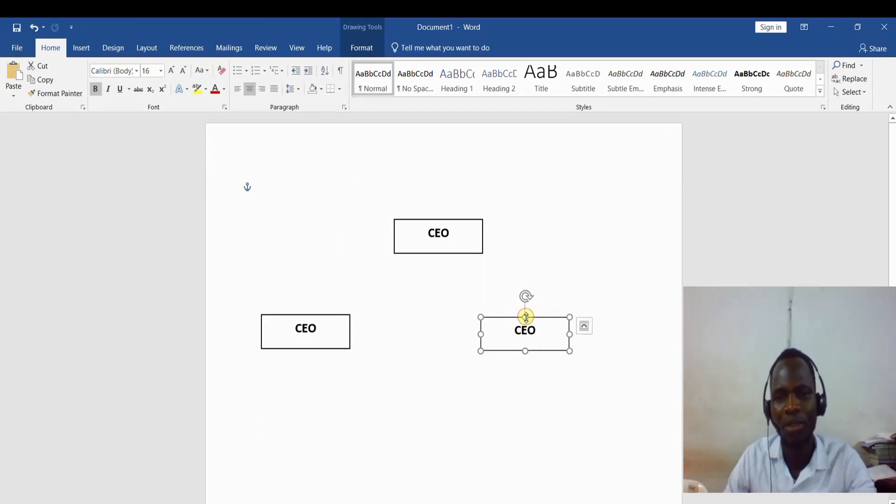
{"action": "left_click_drag", "start_coordinate": [512, 319], "coordinate": [532, 317]}
{"action": "left_click", "coordinate": [444, 342]}
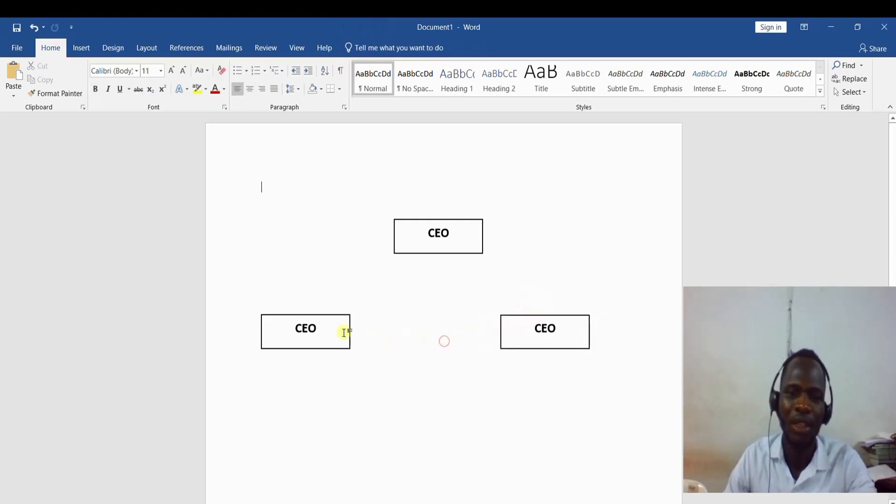
Step: Replace the text in the lower-left CEO box with "Manager"
{"action": "left_click", "coordinate": [317, 330]}
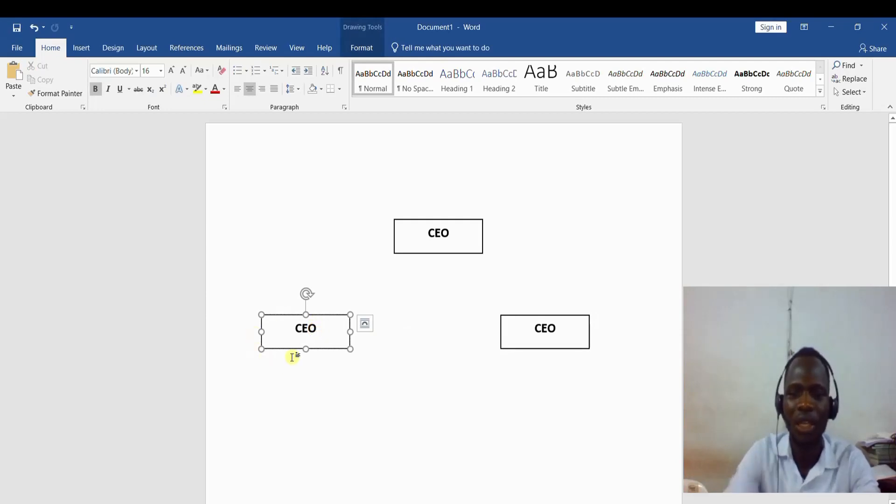
{"action": "key", "text": "BackSpace"}
{"action": "key", "text": "BackSpace"}
{"action": "key", "text": "BackSpace"}
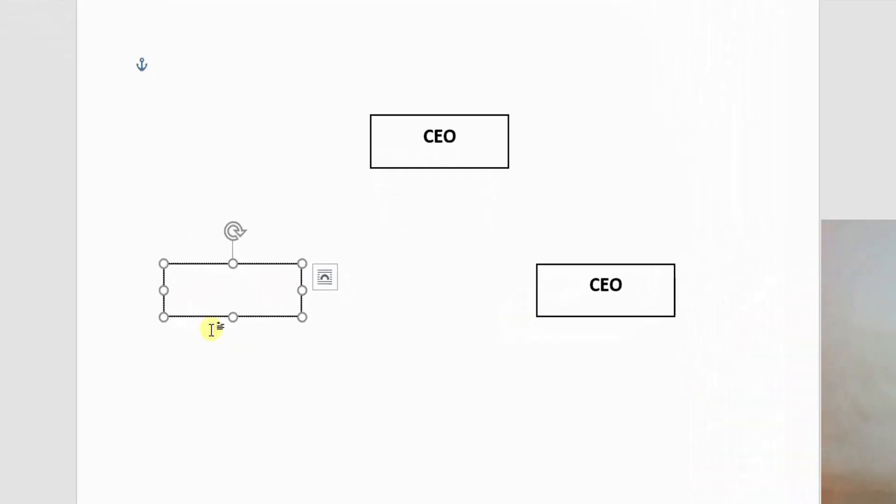
{"action": "type", "text": "Ma"}
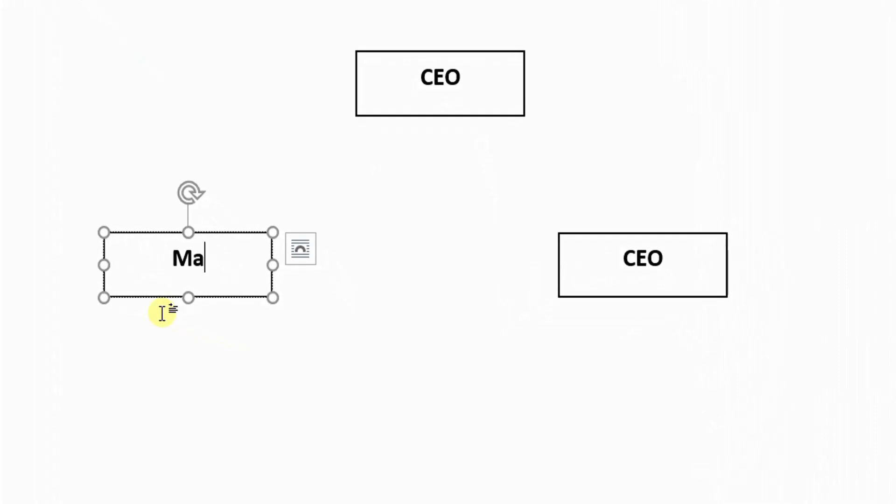
{"action": "type", "text": "nager"}
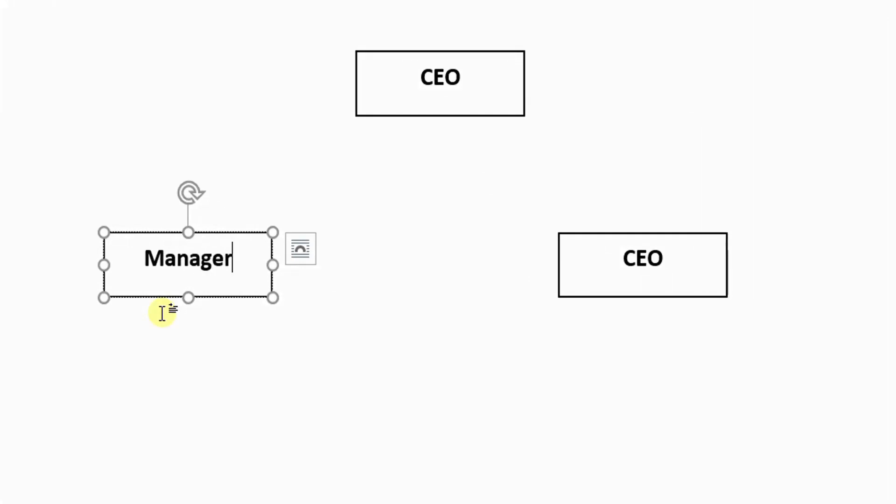
Step: Replace the text in the lower-right CEO box with "Asistance"
{"action": "scroll", "coordinate": [578, 320], "scroll_direction": "down", "scroll_amount": 1}
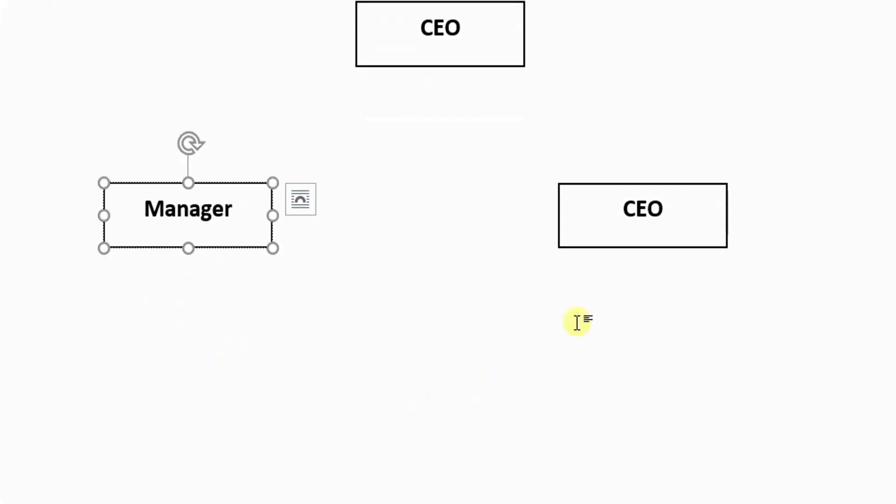
{"action": "left_click", "coordinate": [676, 207]}
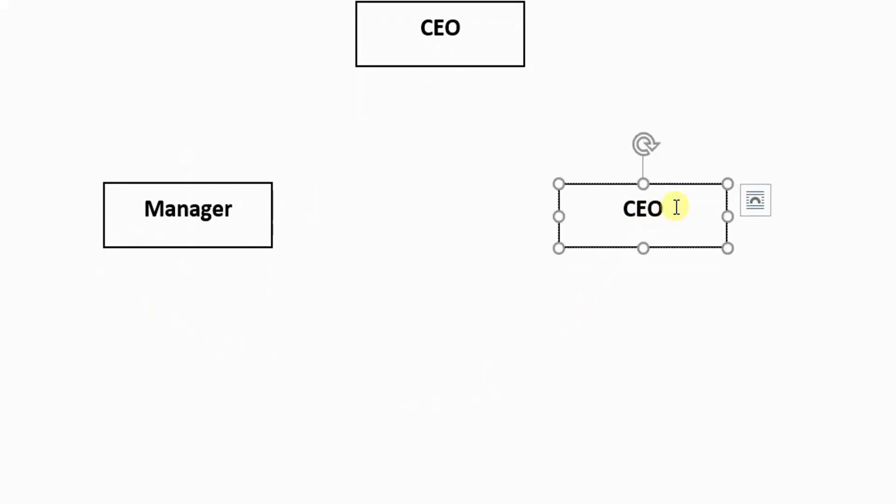
{"action": "key", "text": "BackSpace"}
{"action": "key", "text": "BackSpace"}
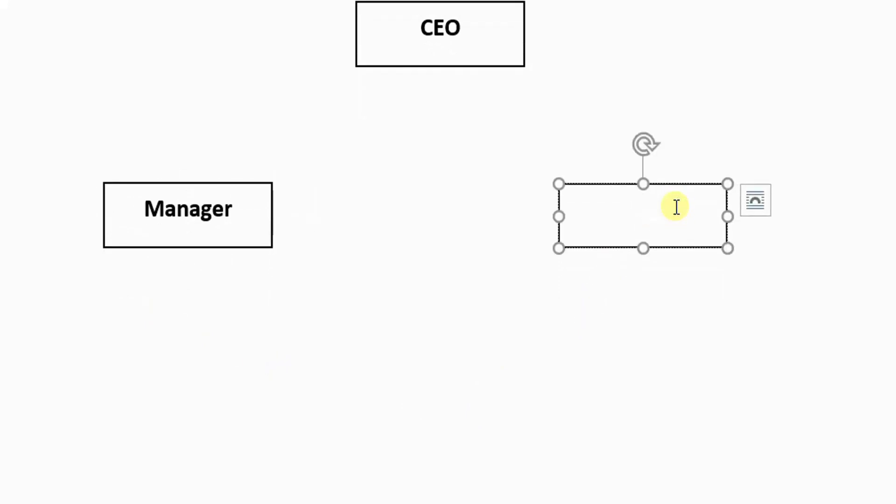
{"action": "type", "text": "Asist"}
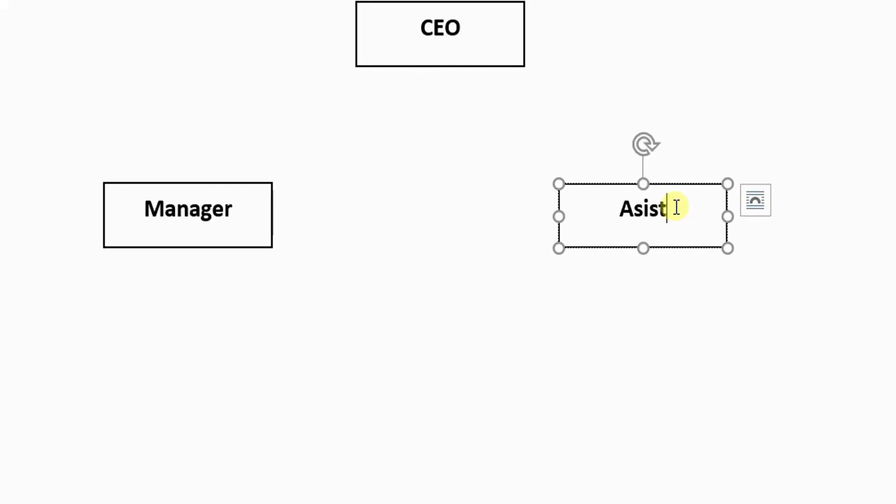
{"action": "type", "text": "ance"}
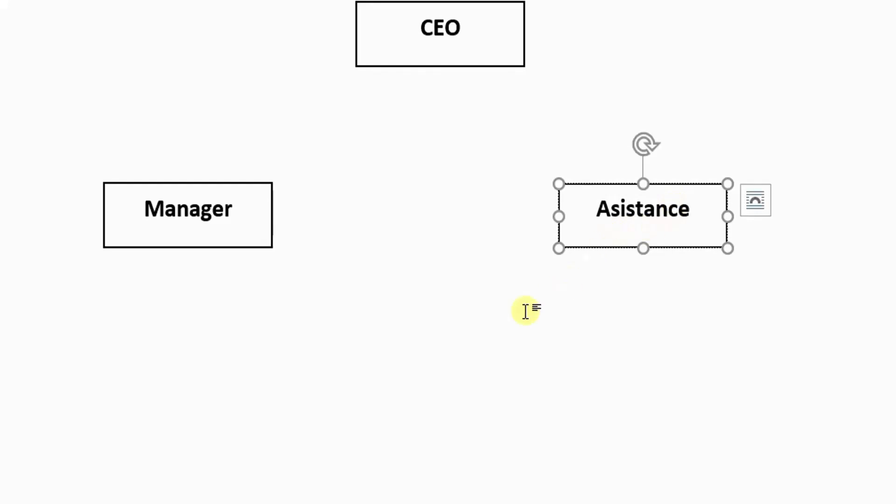
Step: Paste a further copy of the CEO box into the document for the next row of the chart
{"action": "left_click", "coordinate": [438, 362]}
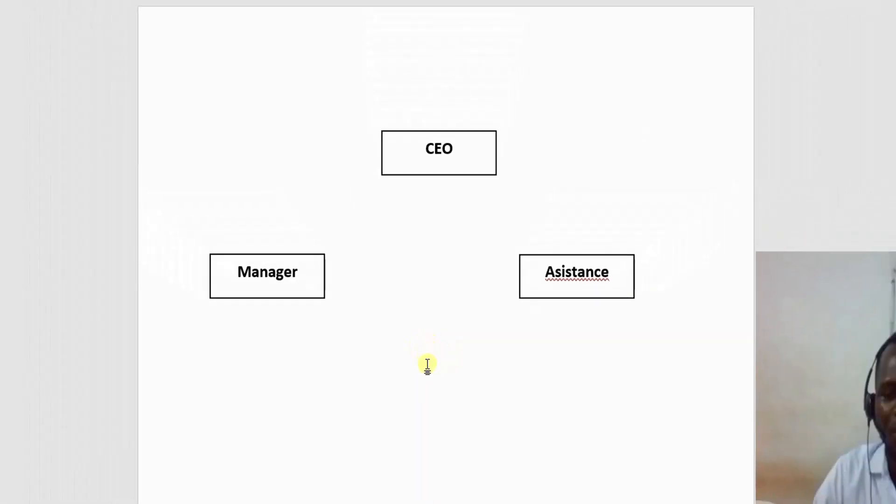
{"action": "key", "text": "ctrl+v"}
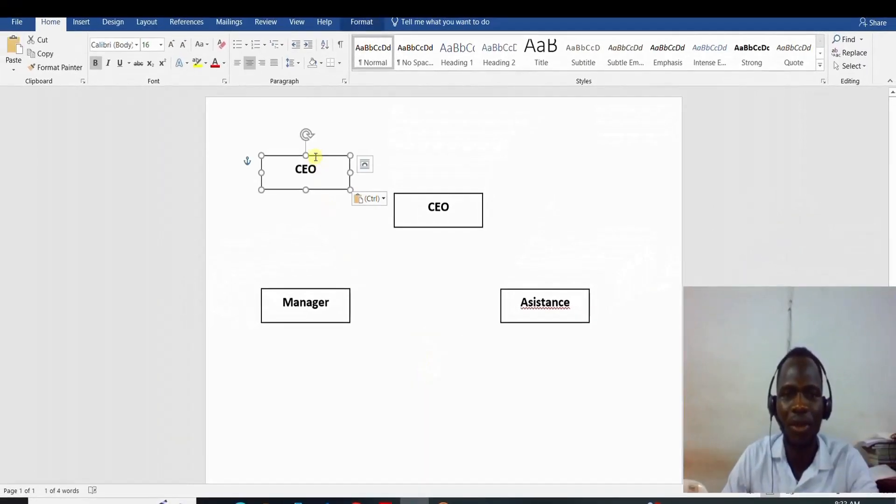
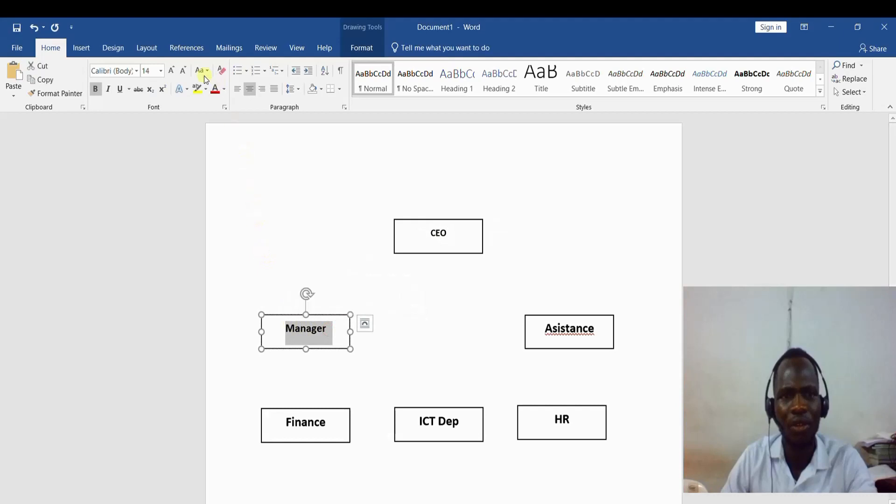
Step: Reduce the font size of the Manager and Finance box texts to 12
{"action": "left_click", "coordinate": [184, 71]}
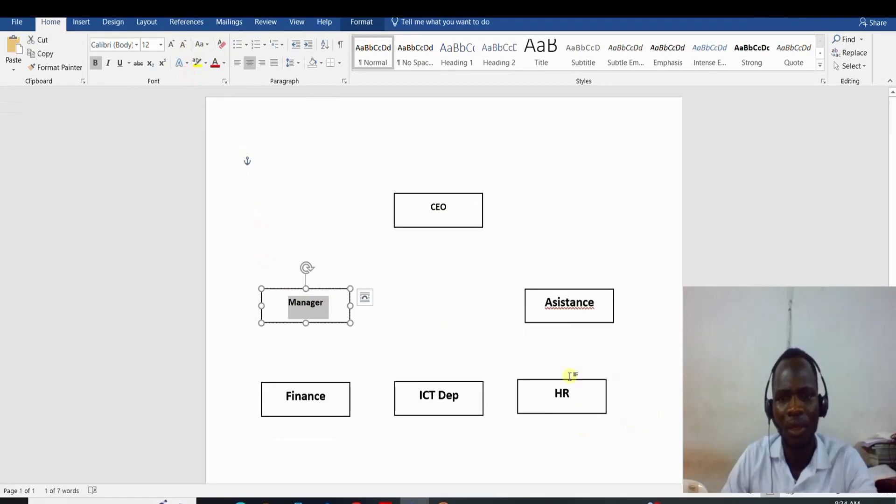
{"action": "left_click_drag", "start_coordinate": [326, 395], "coordinate": [263, 395]}
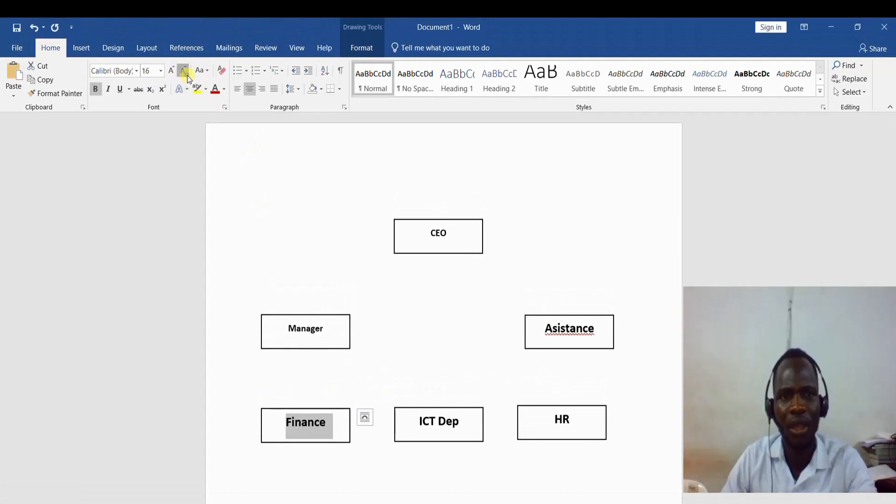
{"action": "left_click", "coordinate": [183, 70]}
{"action": "left_click", "coordinate": [183, 70]}
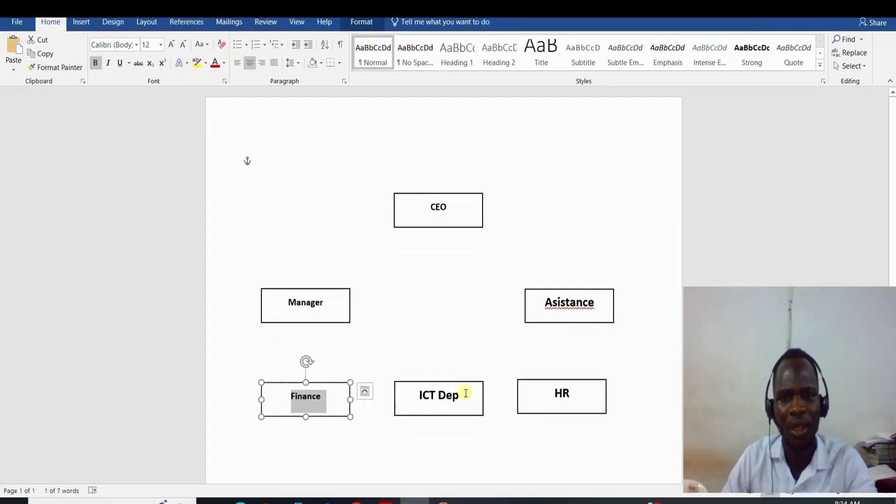
Step: Reduce the font size of the ICT Dep and HR box texts to 12
{"action": "left_click_drag", "start_coordinate": [466, 393], "coordinate": [419, 394]}
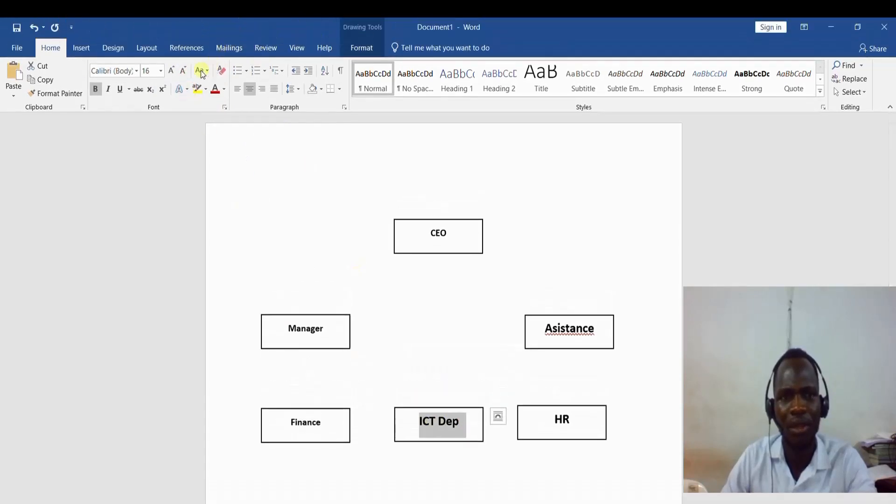
{"action": "left_click", "coordinate": [187, 74]}
{"action": "left_click", "coordinate": [187, 73]}
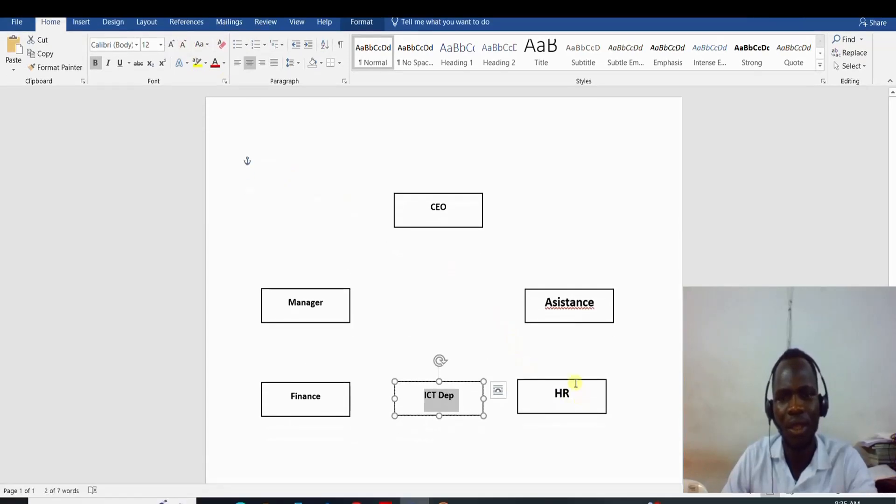
{"action": "left_click", "coordinate": [576, 384]}
{"action": "left_click_drag", "start_coordinate": [579, 393], "coordinate": [555, 392]}
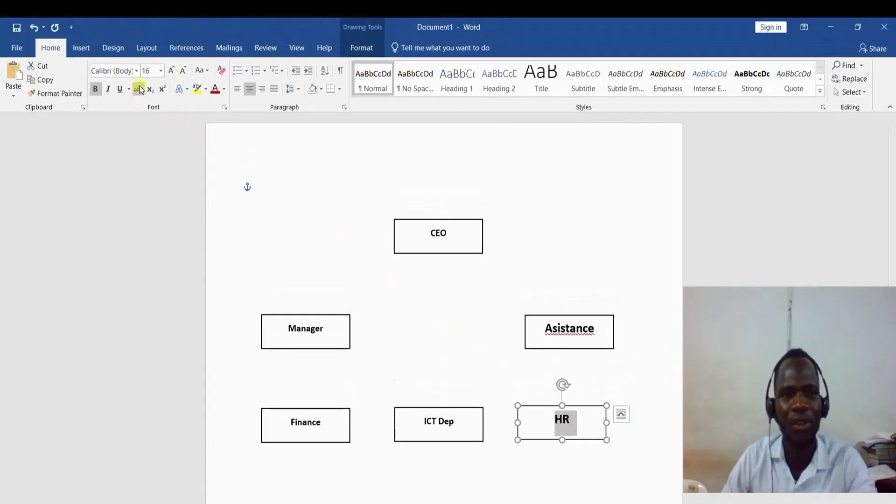
{"action": "left_click", "coordinate": [180, 71]}
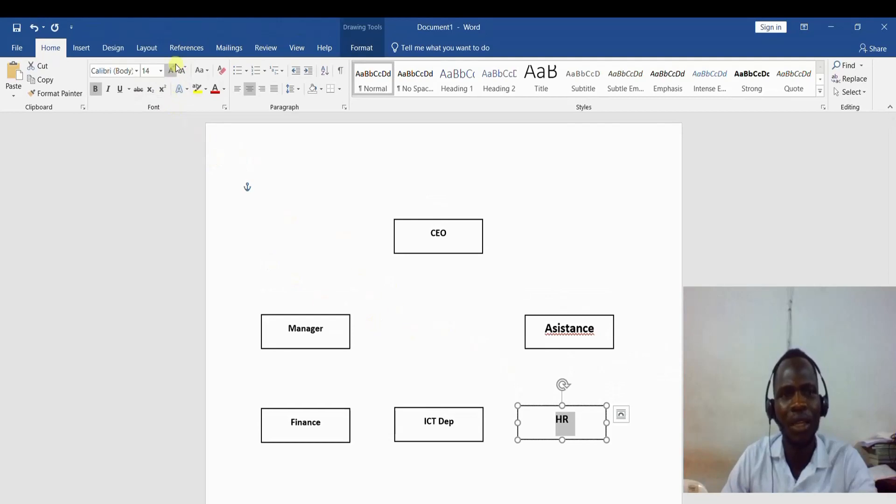
{"action": "left_click", "coordinate": [184, 73]}
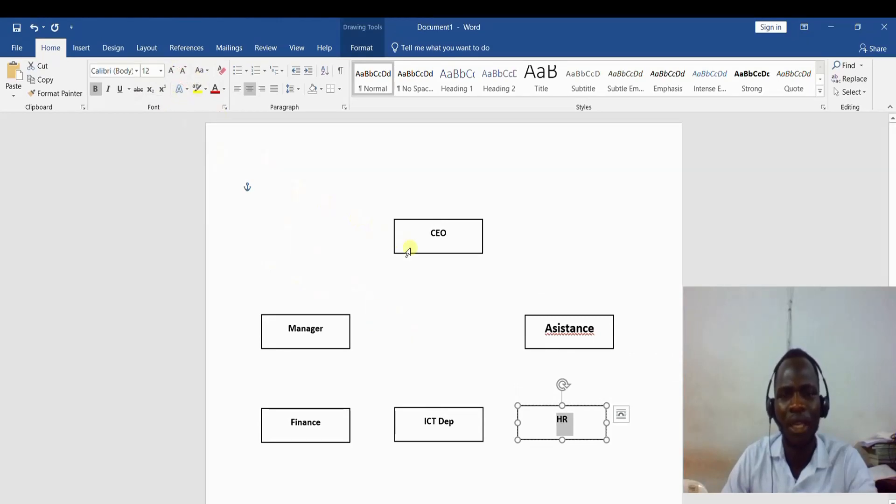
{"action": "left_click", "coordinate": [520, 247]}
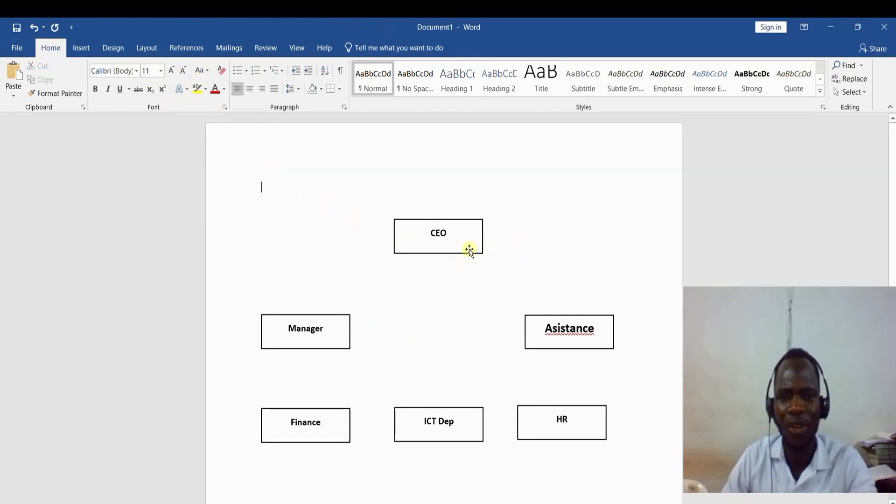
{"action": "left_click", "coordinate": [471, 255]}
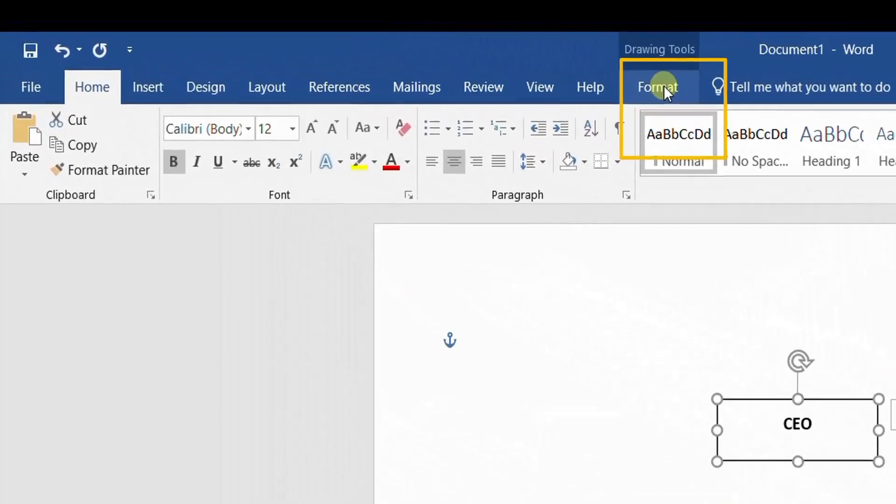
{"action": "left_click", "coordinate": [365, 47]}
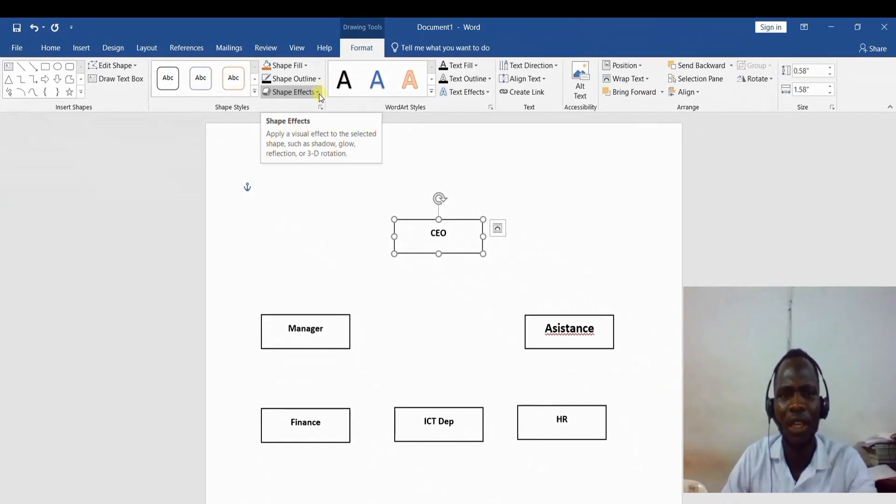
{"action": "left_click", "coordinate": [319, 92]}
{"action": "mouse_move", "coordinate": [309, 116]}
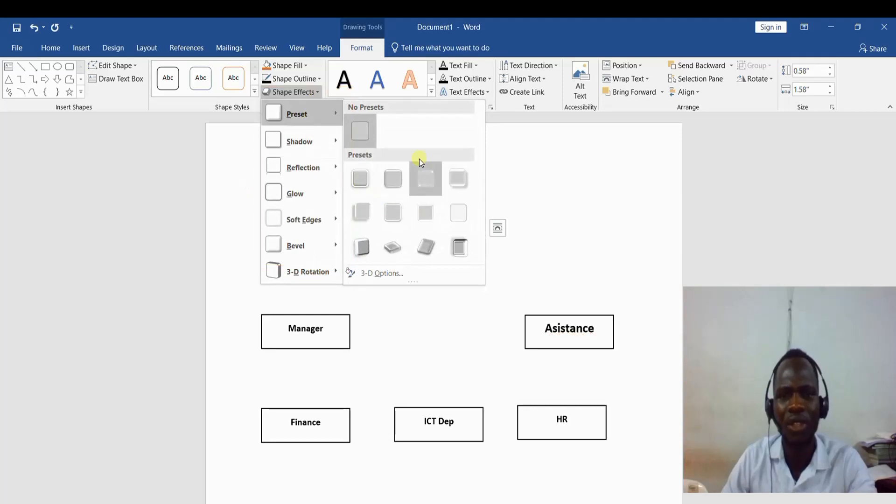
{"action": "left_click", "coordinate": [532, 322]}
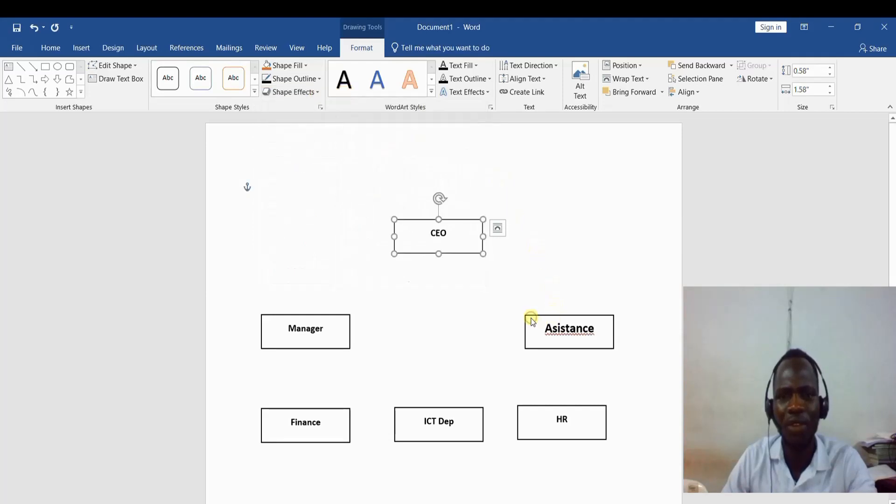
Step: Apply the Perspective: Above 3-D rotation effect to the Asistance box
{"action": "left_click", "coordinate": [532, 322]}
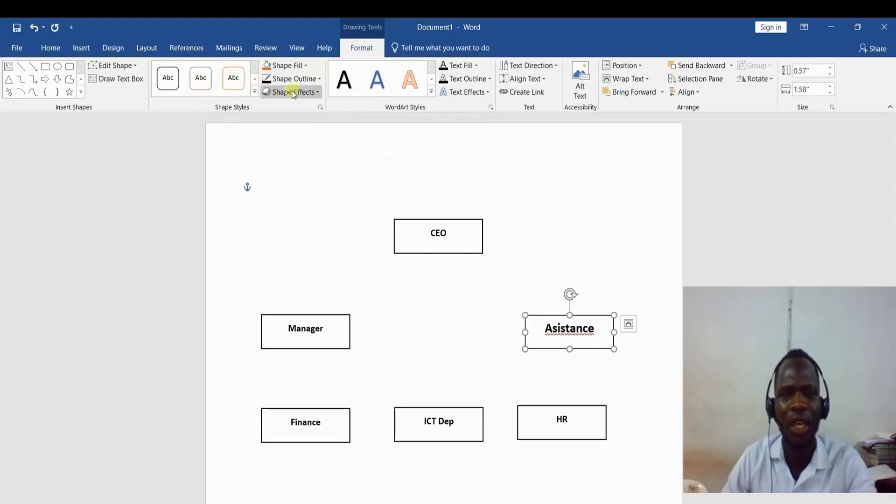
{"action": "left_click", "coordinate": [311, 92]}
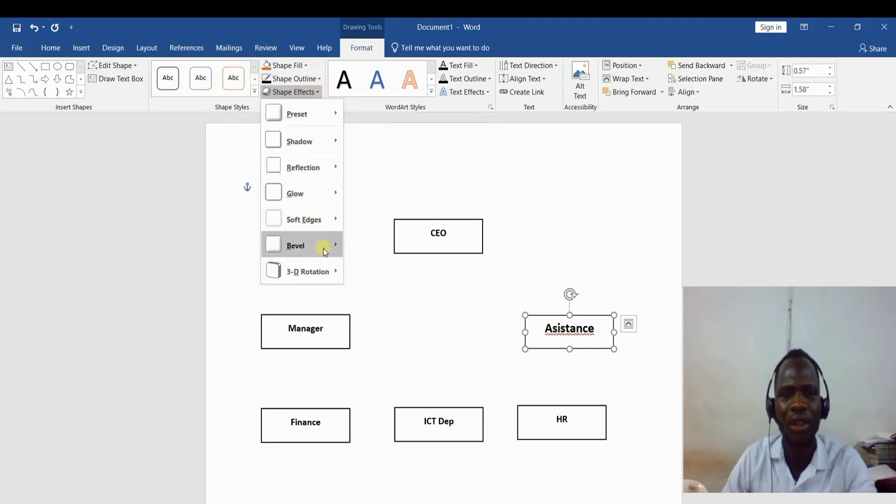
{"action": "mouse_move", "coordinate": [329, 267]}
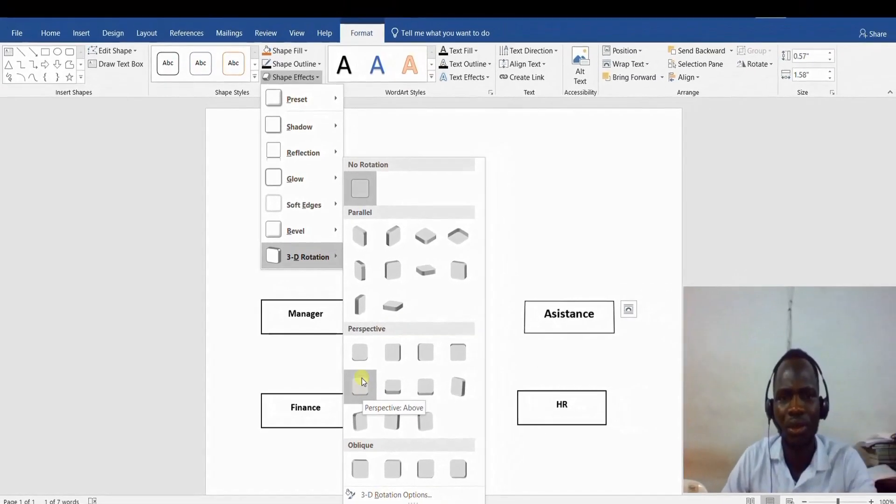
{"action": "left_click", "coordinate": [362, 382]}
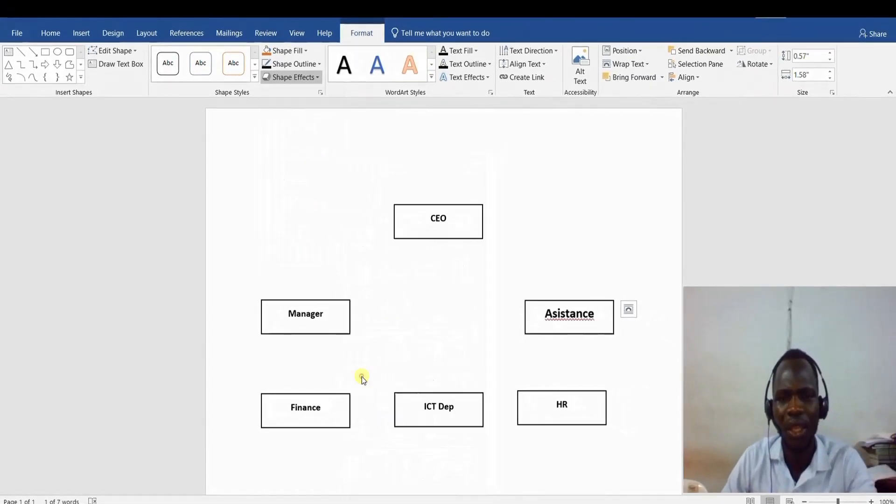
Step: Apply the Preset 6 shape effect to the Manager box
{"action": "left_click", "coordinate": [316, 308]}
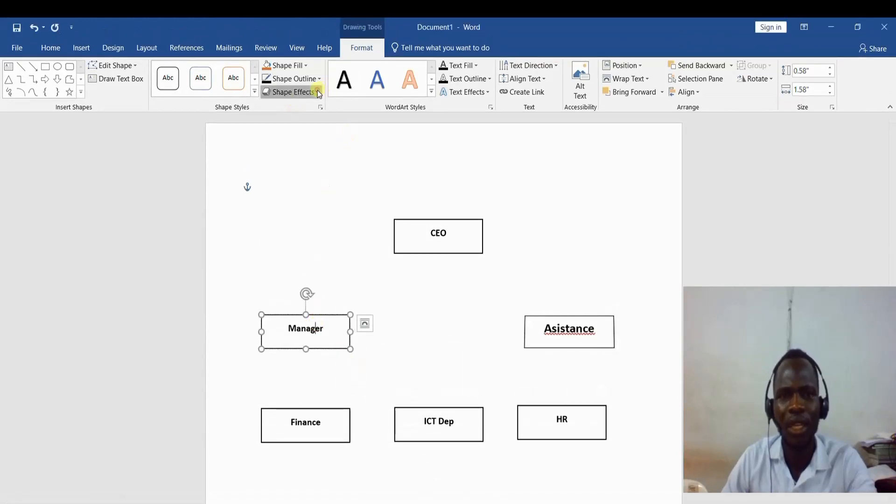
{"action": "left_click", "coordinate": [317, 77]}
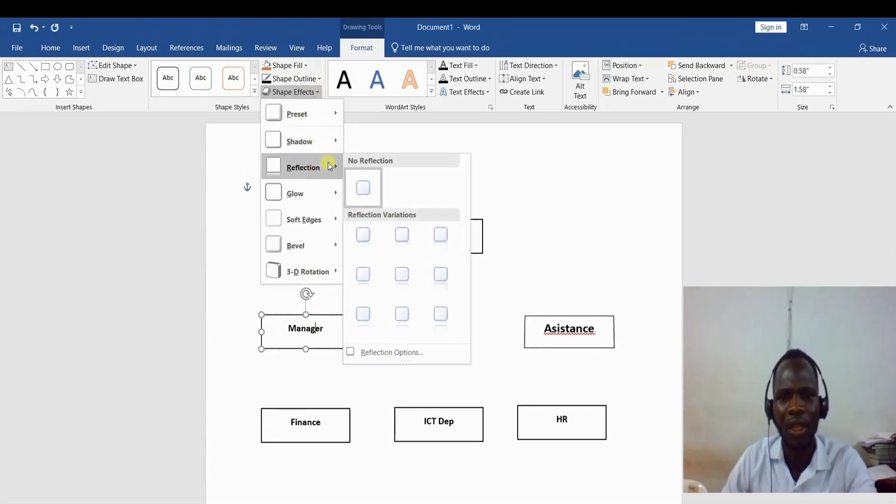
{"action": "mouse_move", "coordinate": [332, 189]}
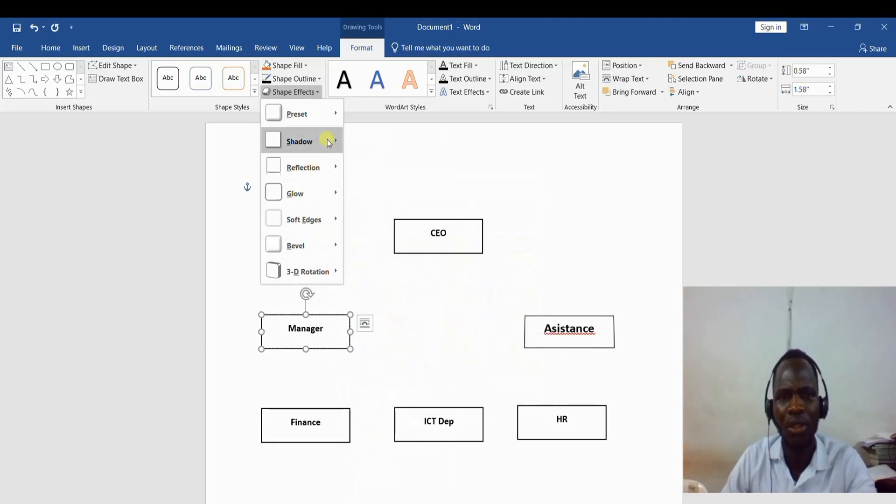
{"action": "mouse_move", "coordinate": [328, 142]}
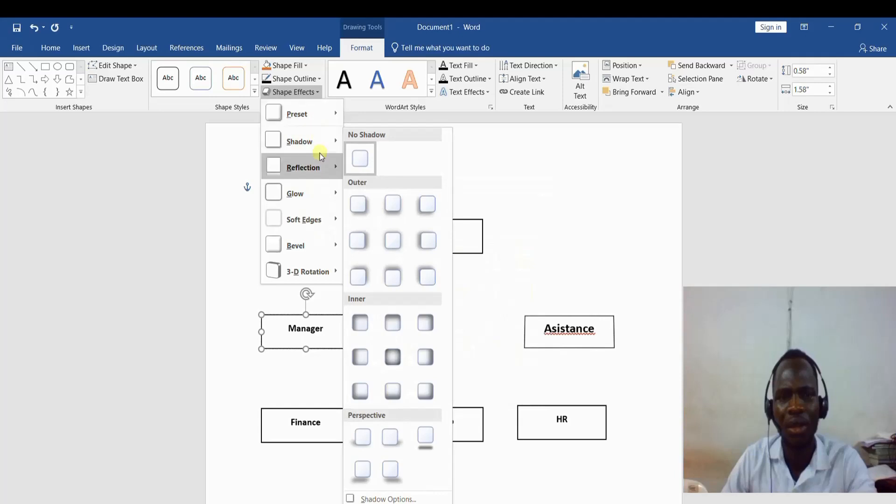
{"action": "mouse_move", "coordinate": [328, 161]}
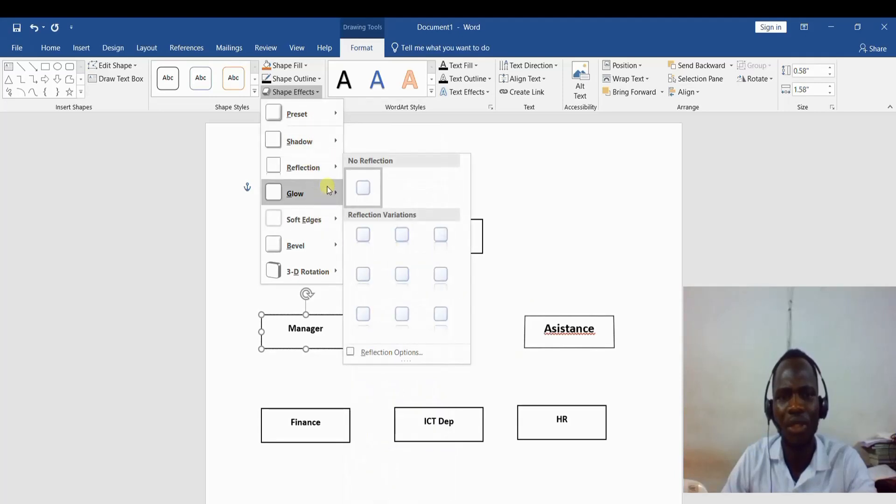
{"action": "mouse_move", "coordinate": [333, 224]}
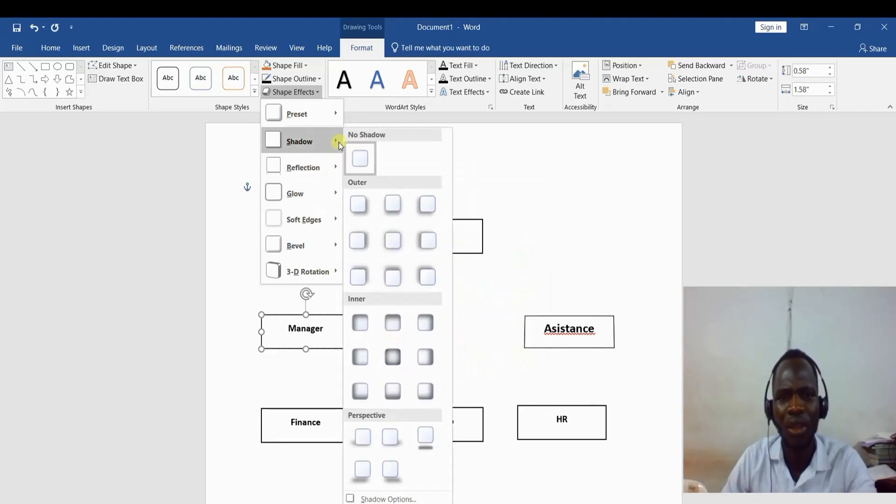
{"action": "mouse_move", "coordinate": [335, 112]}
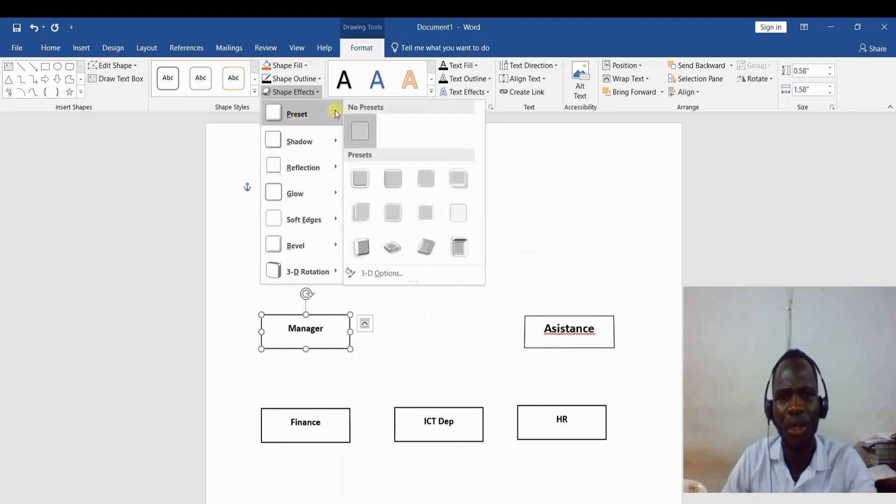
{"action": "left_click", "coordinate": [392, 214]}
Step: Apply the Preset 6 shape effect to the Asistance box and the CEO box
{"action": "left_click", "coordinate": [544, 328]}
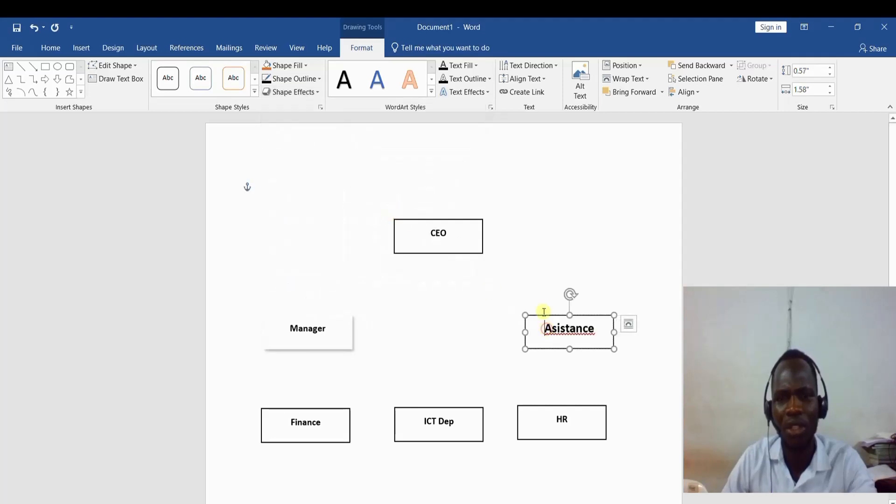
{"action": "left_click", "coordinate": [314, 92]}
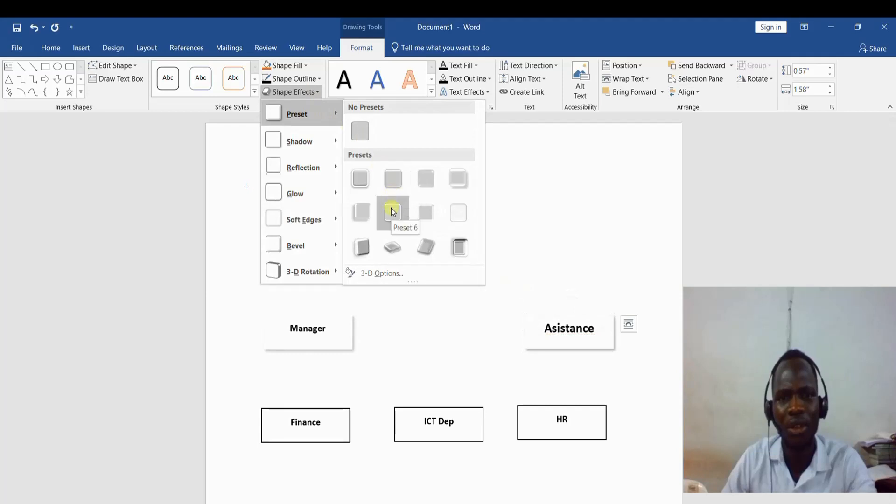
{"action": "left_click", "coordinate": [392, 213]}
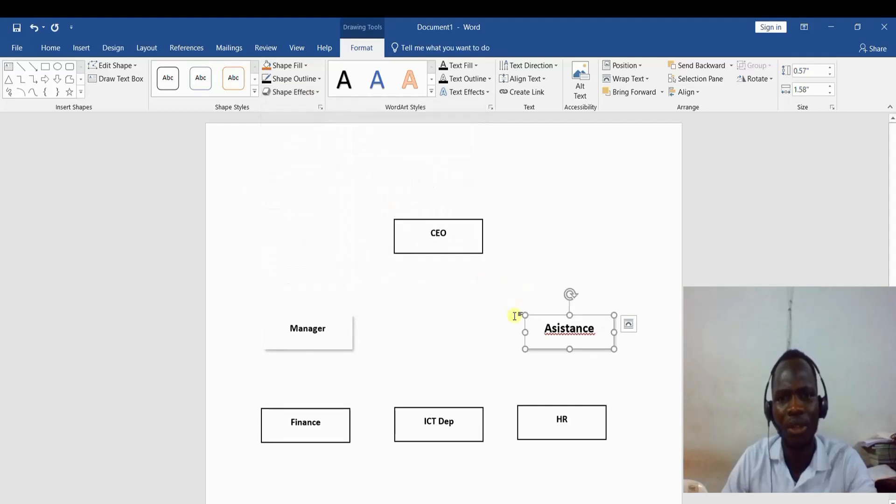
{"action": "left_click", "coordinate": [426, 247]}
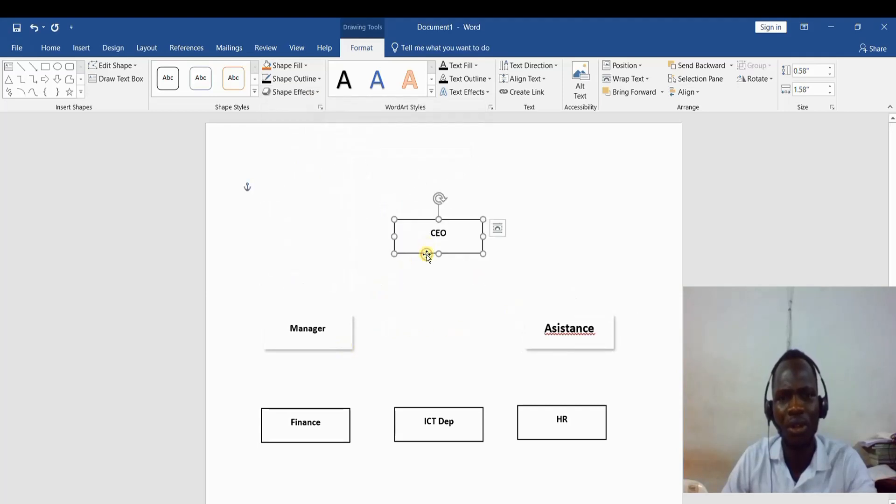
{"action": "left_click", "coordinate": [320, 93]}
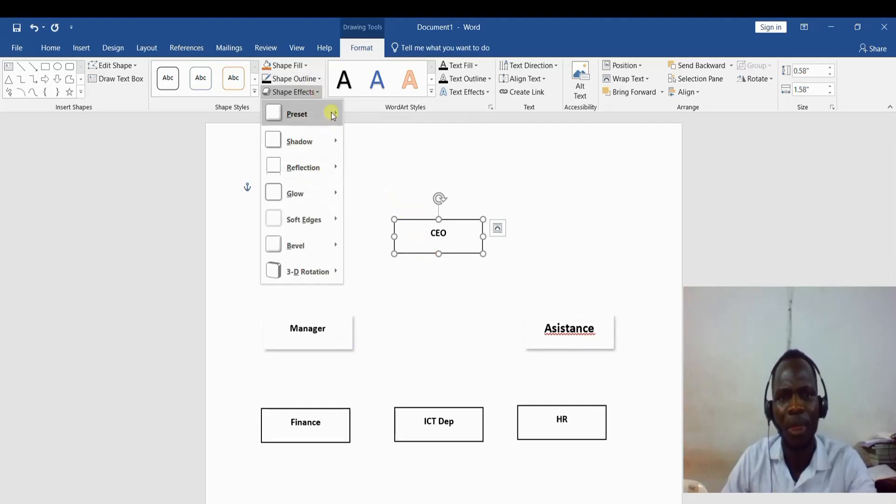
{"action": "mouse_move", "coordinate": [329, 114]}
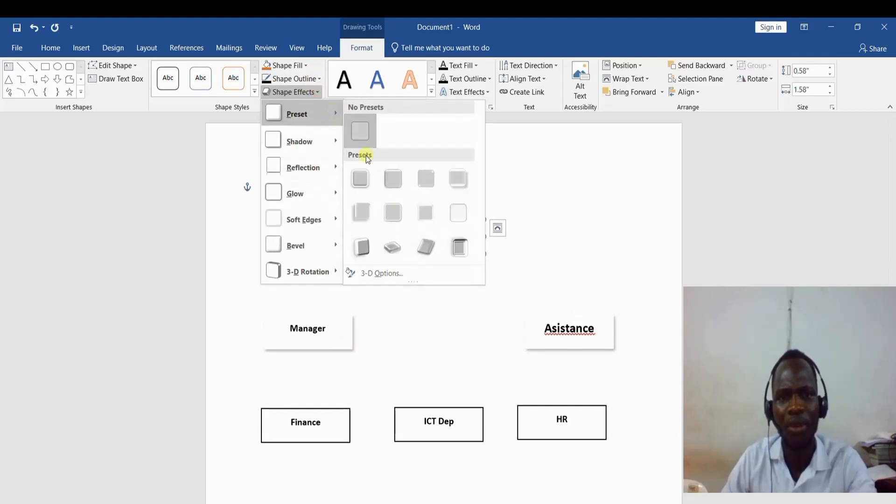
{"action": "left_click", "coordinate": [392, 224]}
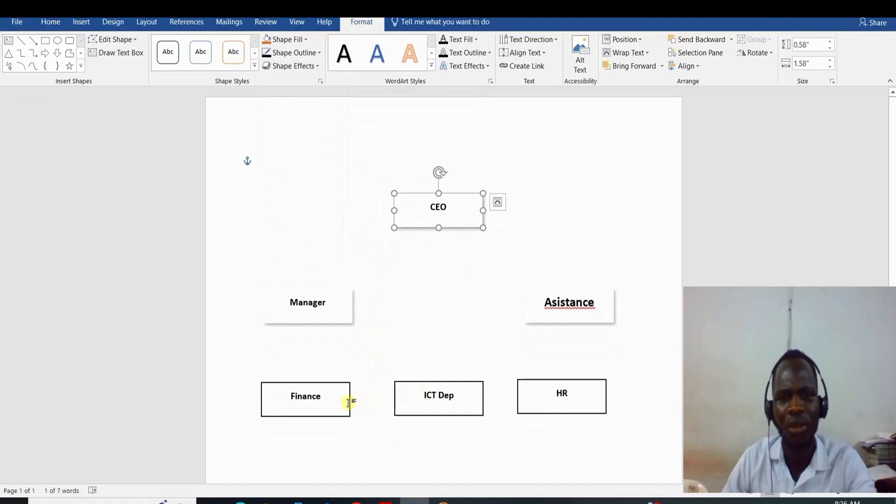
Step: Apply the Preset 6 shape effect to the Finance box and the ICT Dep box
{"action": "left_click", "coordinate": [349, 402]}
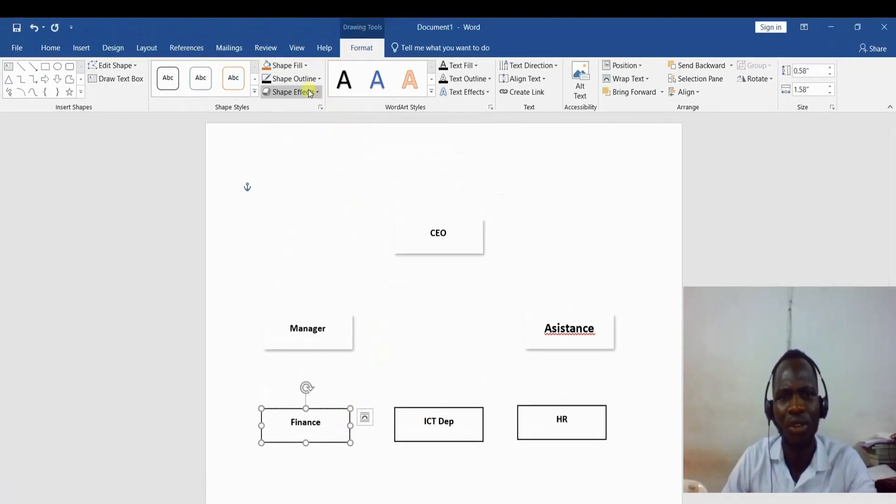
{"action": "left_click", "coordinate": [321, 92]}
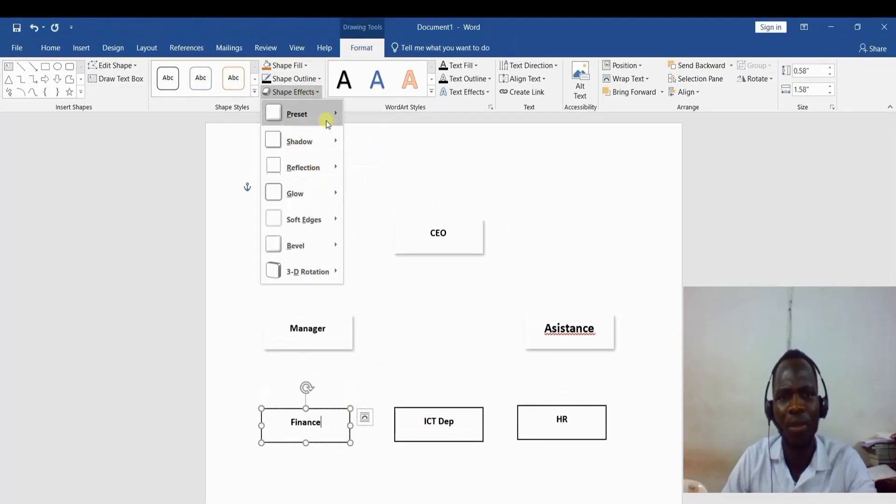
{"action": "mouse_move", "coordinate": [332, 113]}
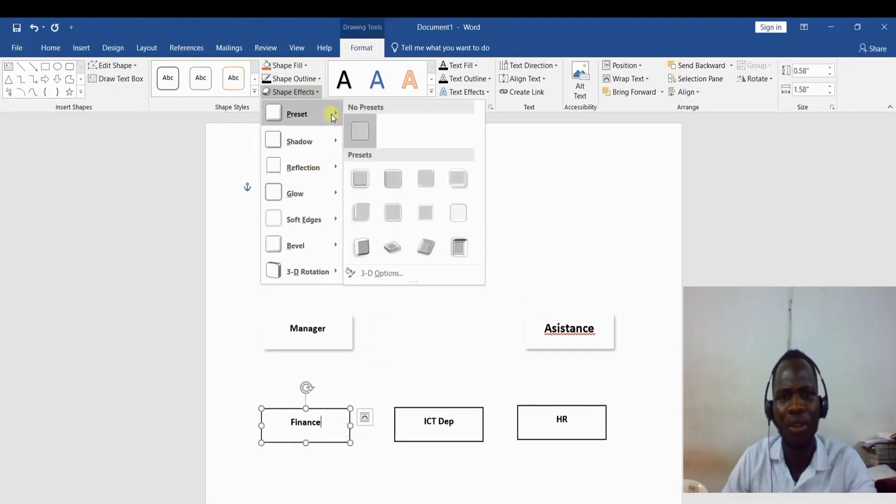
{"action": "left_click", "coordinate": [394, 218]}
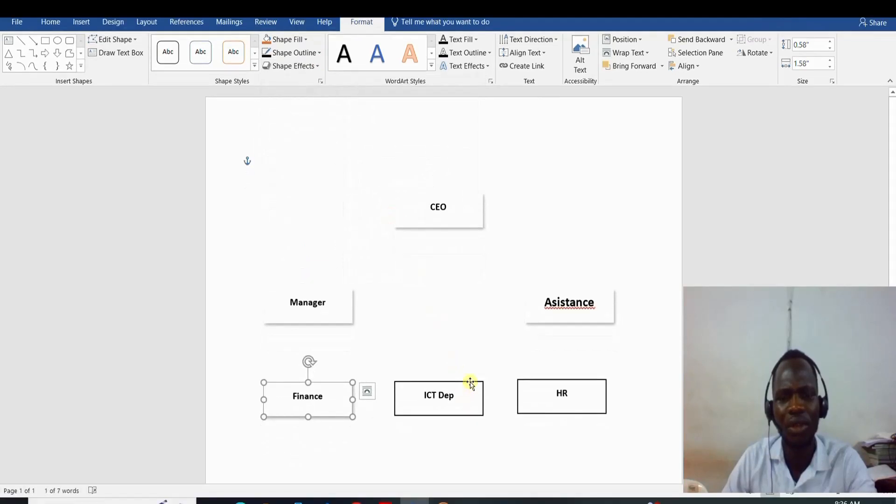
{"action": "left_click", "coordinate": [470, 381]}
{"action": "left_click", "coordinate": [478, 383]}
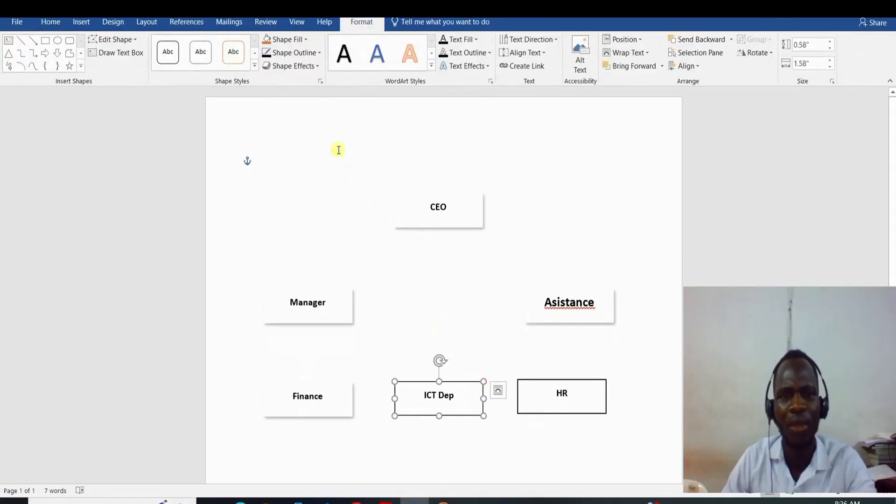
{"action": "left_click", "coordinate": [317, 93]}
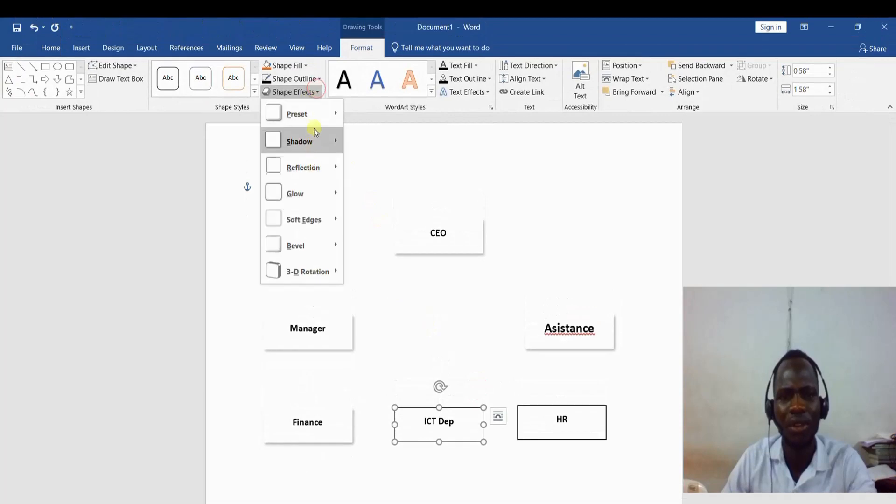
{"action": "mouse_move", "coordinate": [316, 118]}
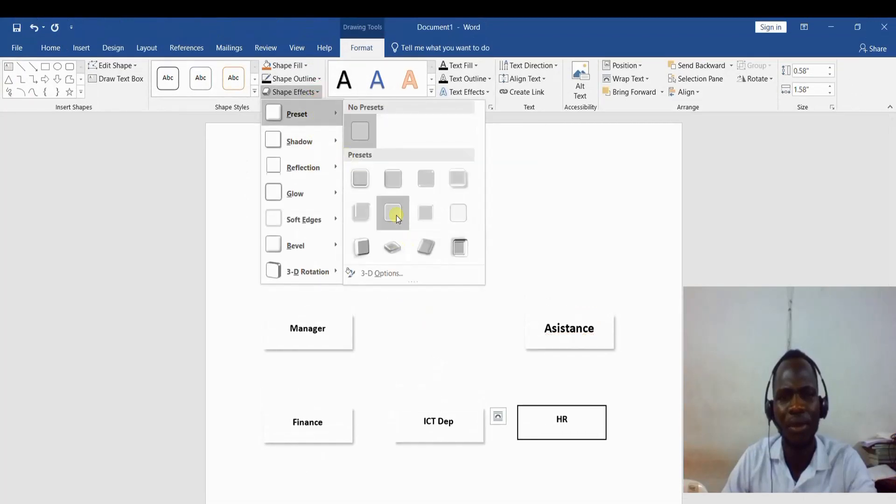
{"action": "left_click", "coordinate": [396, 214]}
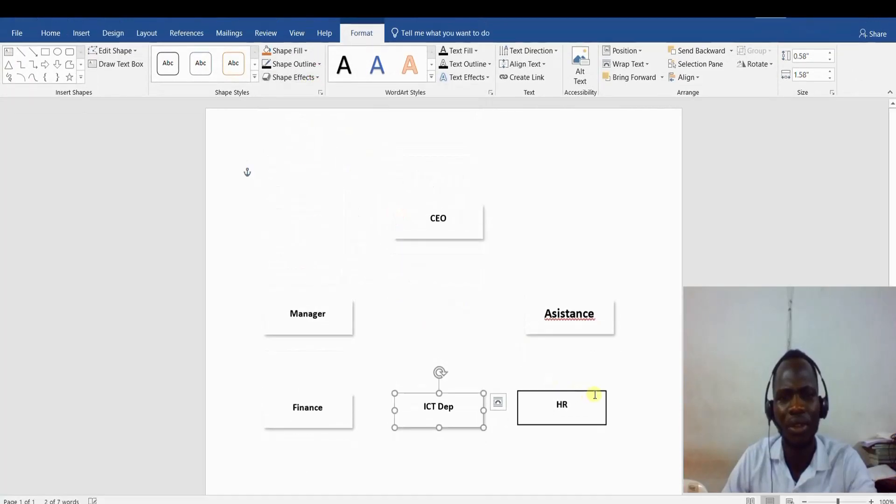
Step: Apply the Preset 6 shape effect to the HR box and deselect it
{"action": "left_click", "coordinate": [594, 395]}
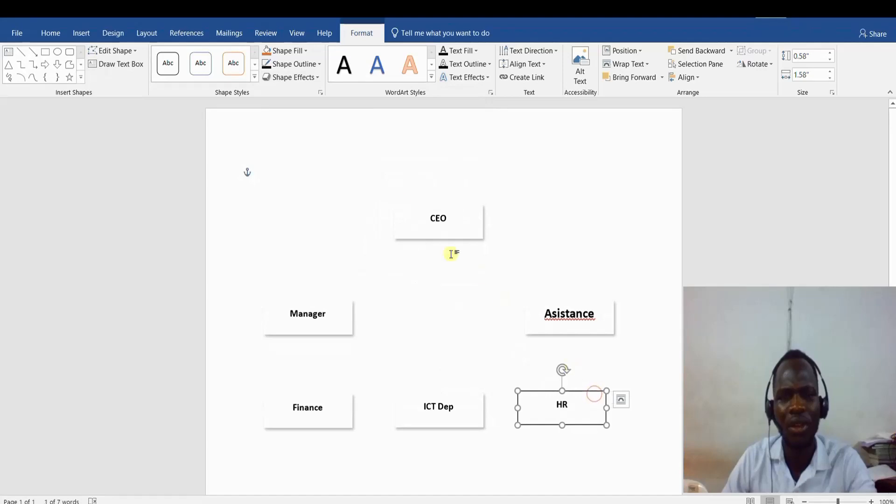
{"action": "left_click", "coordinate": [316, 95]}
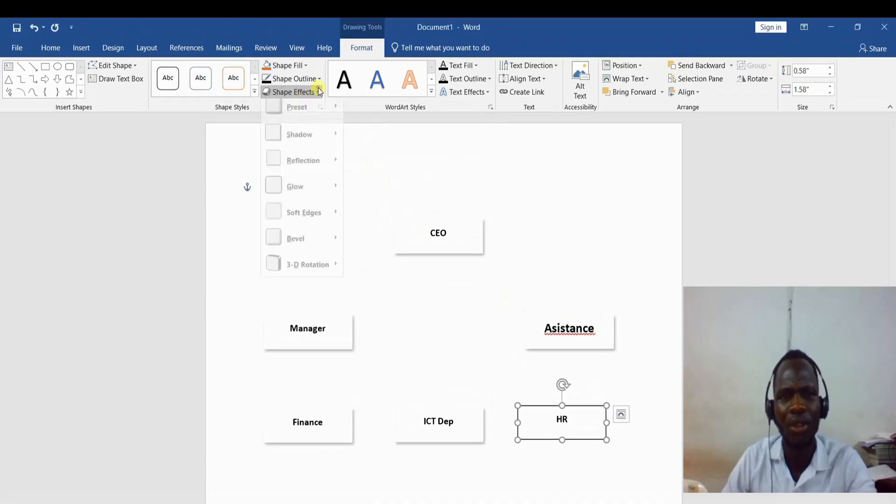
{"action": "mouse_move", "coordinate": [333, 119]}
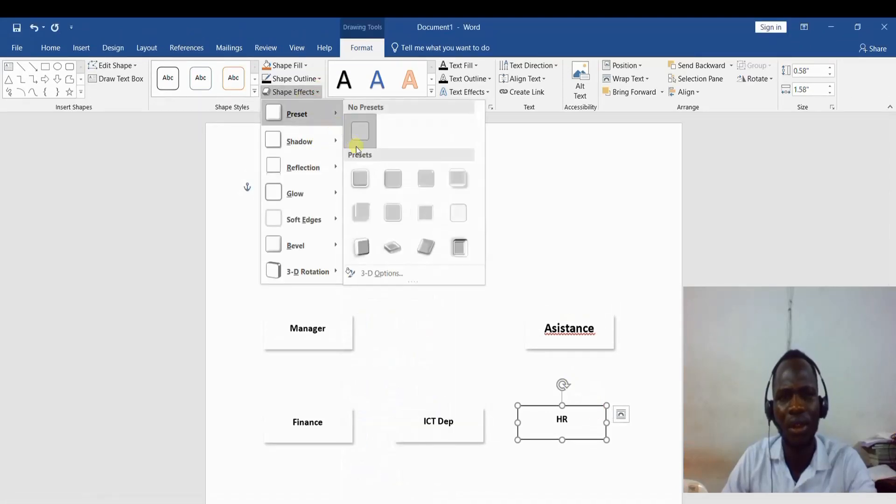
{"action": "left_click", "coordinate": [388, 211]}
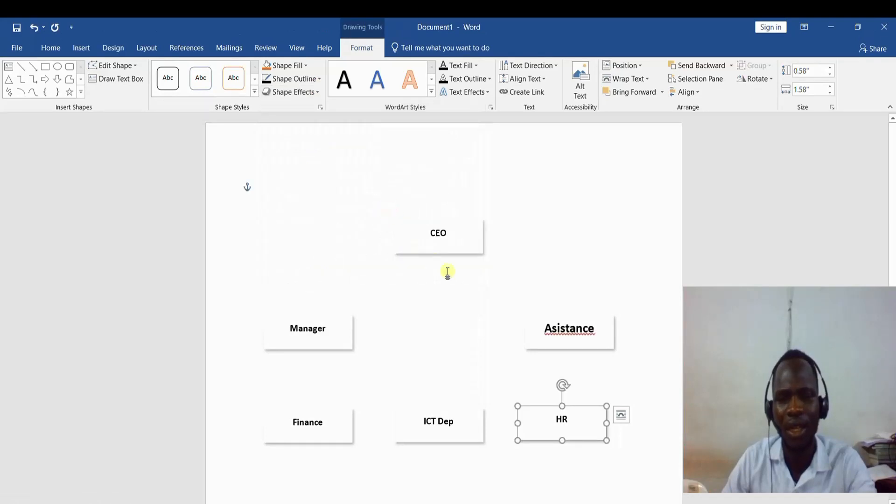
{"action": "left_click", "coordinate": [465, 306]}
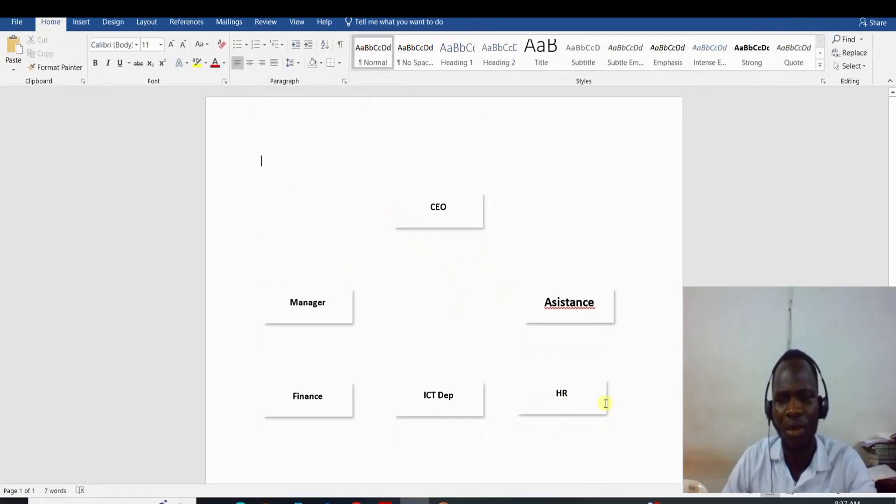
Step: Move the HR box slightly to the right, away from the ICT Dep box, and deselect it
{"action": "left_click", "coordinate": [587, 380]}
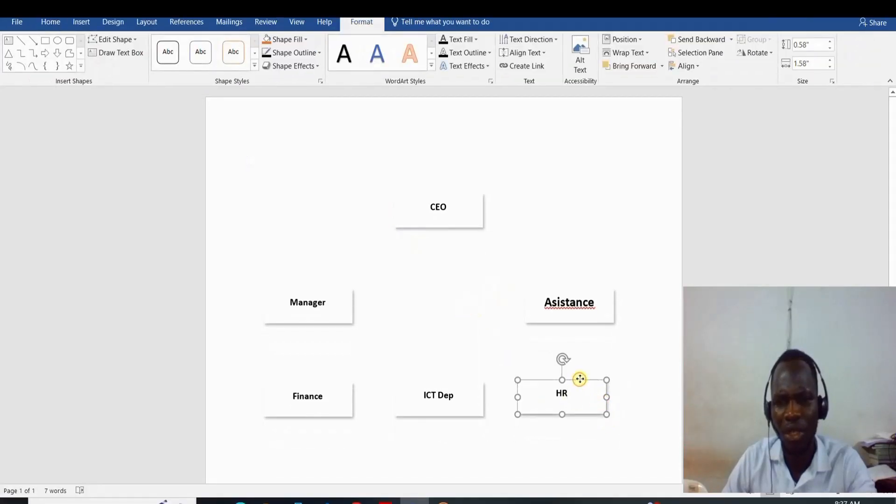
{"action": "left_click_drag", "start_coordinate": [578, 378], "coordinate": [598, 380]}
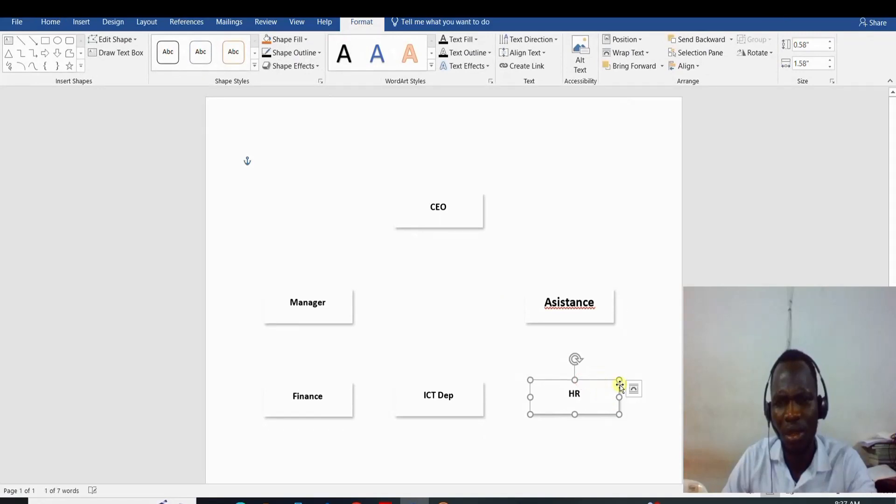
{"action": "left_click", "coordinate": [633, 333]}
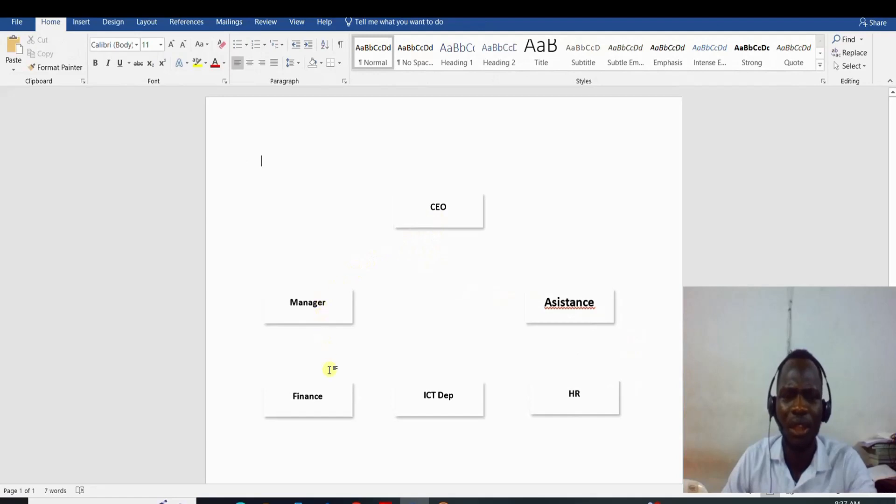
Step: Draw a line arrow about 0.71" long downward from the CEO box's lower edge and set its width to 0" so it is vertical
{"action": "left_click", "coordinate": [81, 22]}
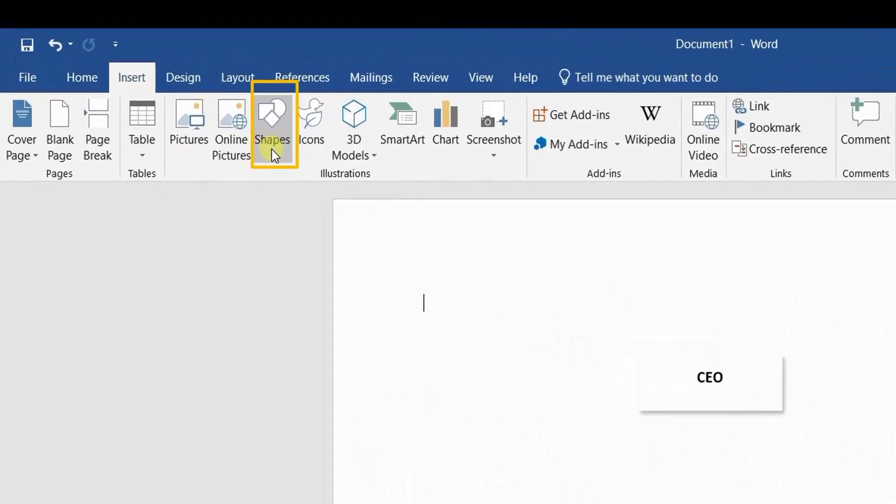
{"action": "left_click", "coordinate": [172, 97]}
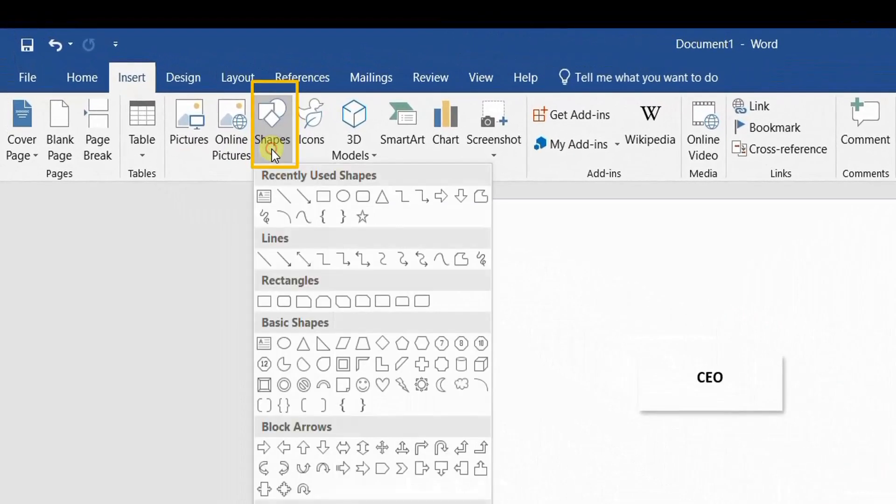
{"action": "left_click", "coordinate": [303, 197]}
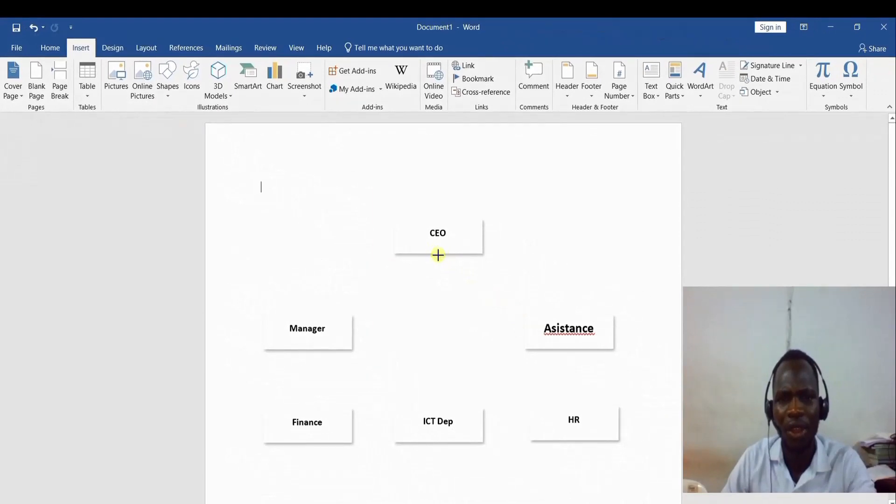
{"action": "left_click_drag", "start_coordinate": [438, 255], "coordinate": [440, 296]}
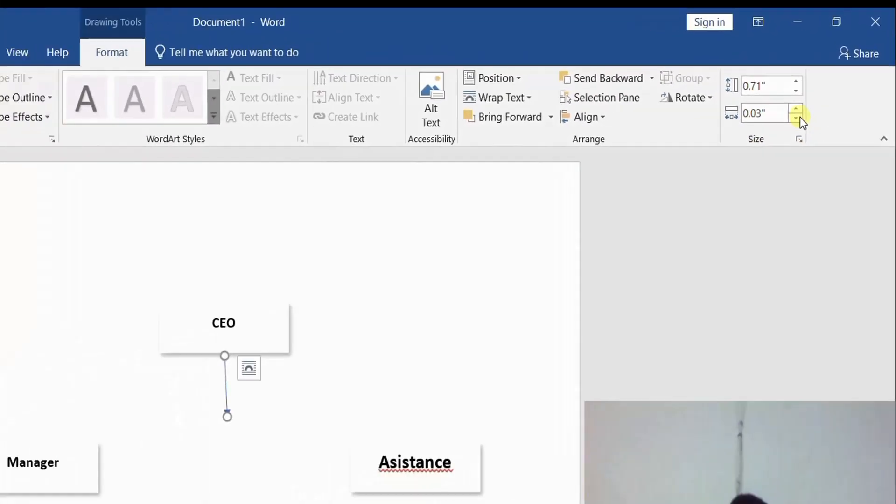
{"action": "left_click", "coordinate": [797, 117]}
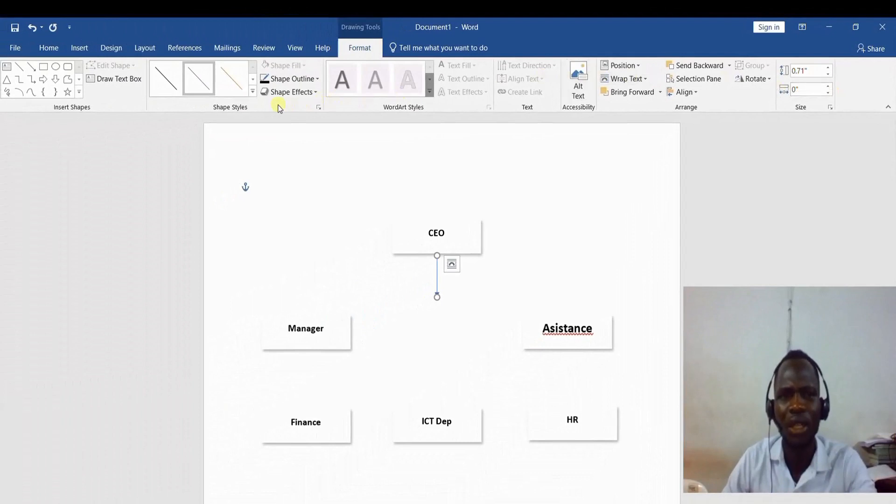
Step: Apply the thicker solid black theme line style to the arrow below the CEO box
{"action": "left_click", "coordinate": [252, 93]}
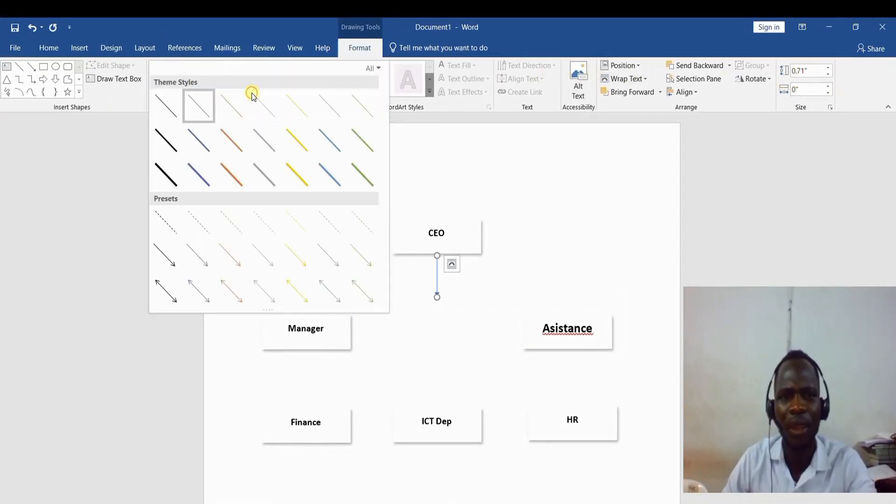
{"action": "left_click", "coordinate": [175, 144]}
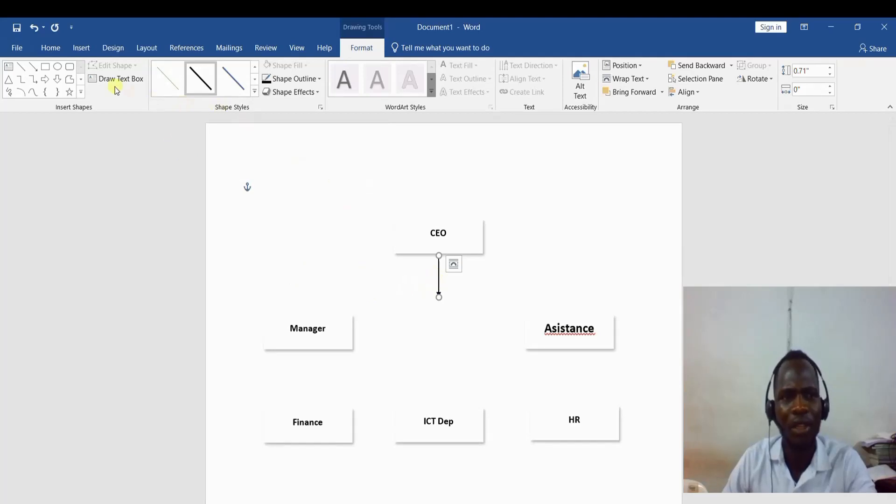
Step: Copy the arrow below the CEO box, paste it with source formatting, and place the copy just above the ICT Dep box
{"action": "left_click", "coordinate": [35, 46]}
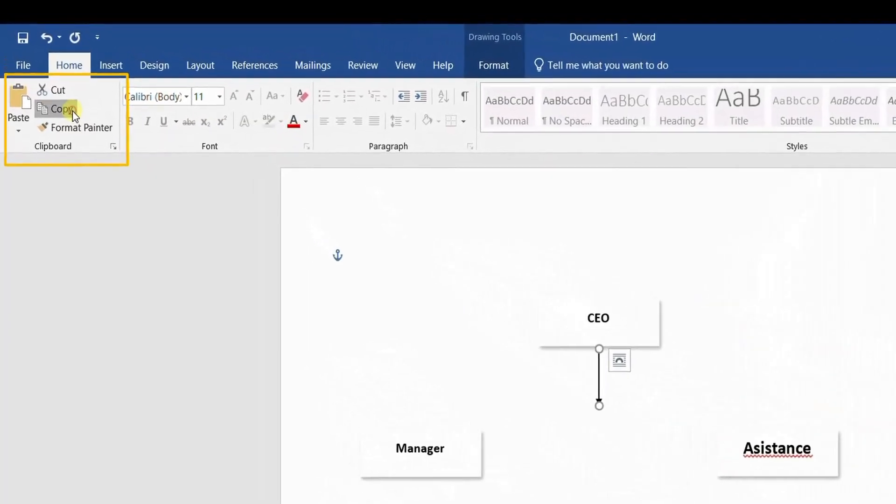
{"action": "left_click", "coordinate": [52, 80]}
{"action": "left_click", "coordinate": [19, 131]}
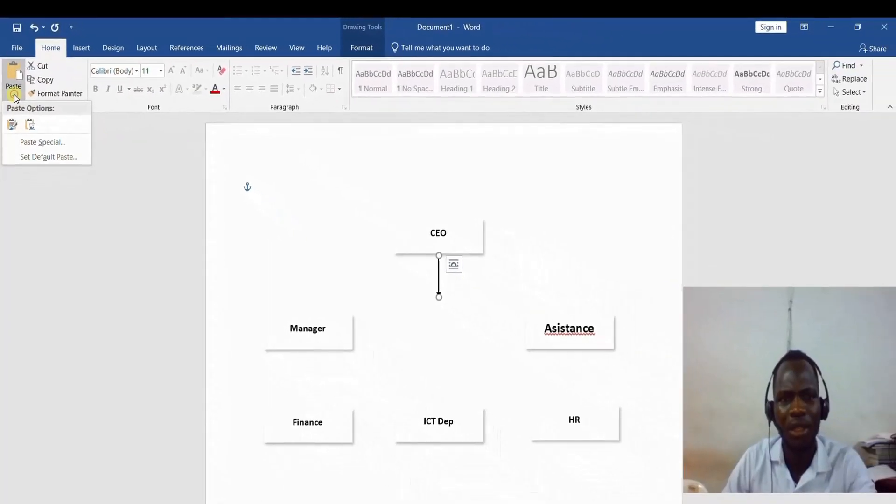
{"action": "left_click", "coordinate": [12, 124]}
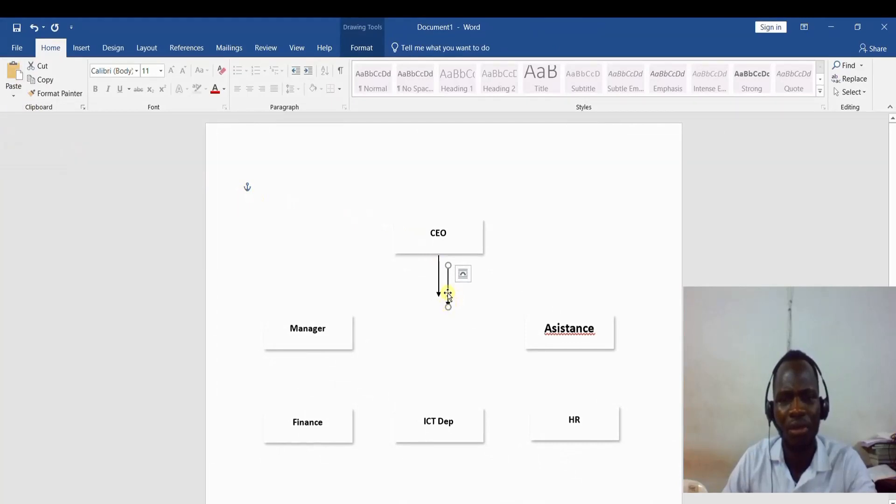
{"action": "left_click_drag", "start_coordinate": [448, 293], "coordinate": [433, 372]}
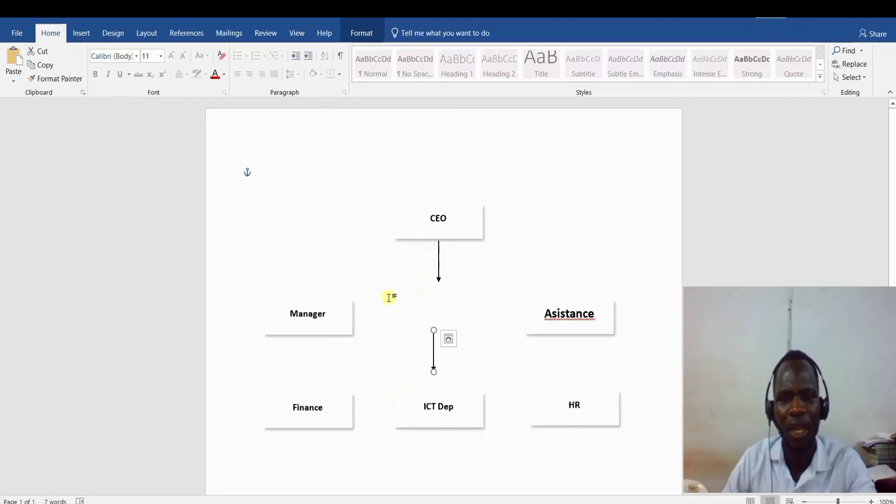
Step: Move the Manager box and the Asistance box down to leave more room below the CEO arrow
{"action": "left_click", "coordinate": [341, 325]}
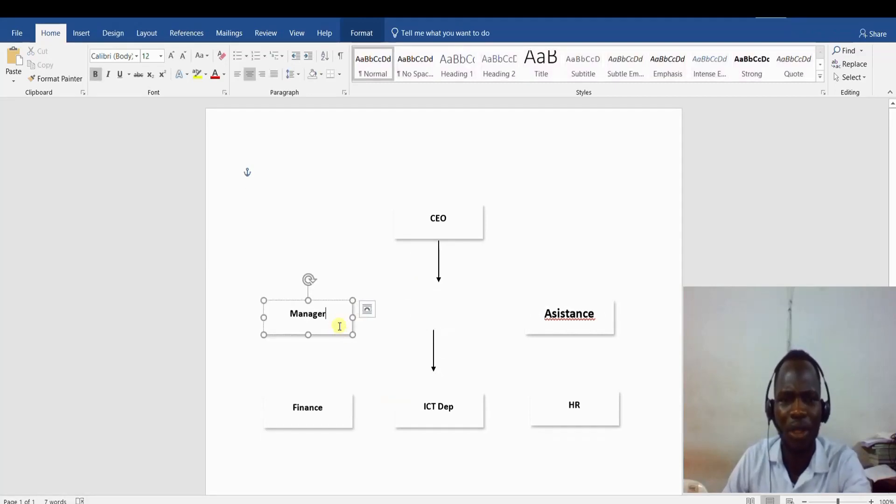
{"action": "left_click_drag", "start_coordinate": [334, 301], "coordinate": [333, 326]}
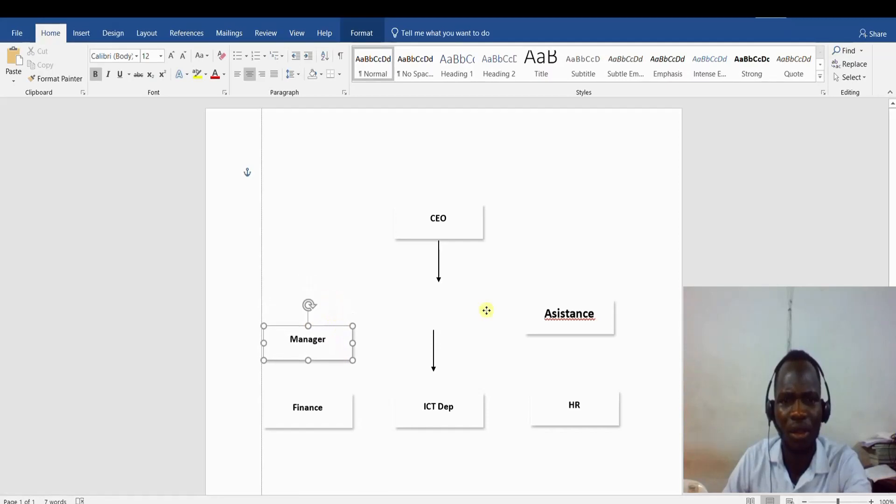
{"action": "left_click", "coordinate": [565, 317]}
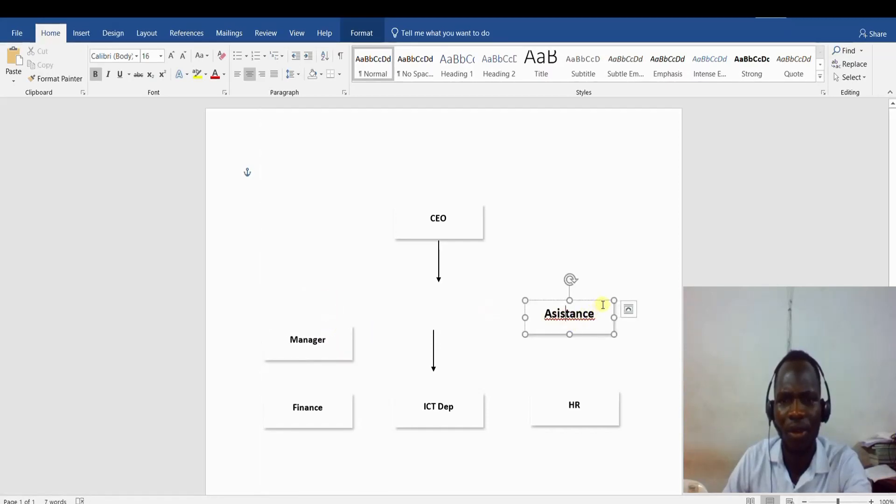
{"action": "left_click_drag", "start_coordinate": [594, 333], "coordinate": [592, 366]}
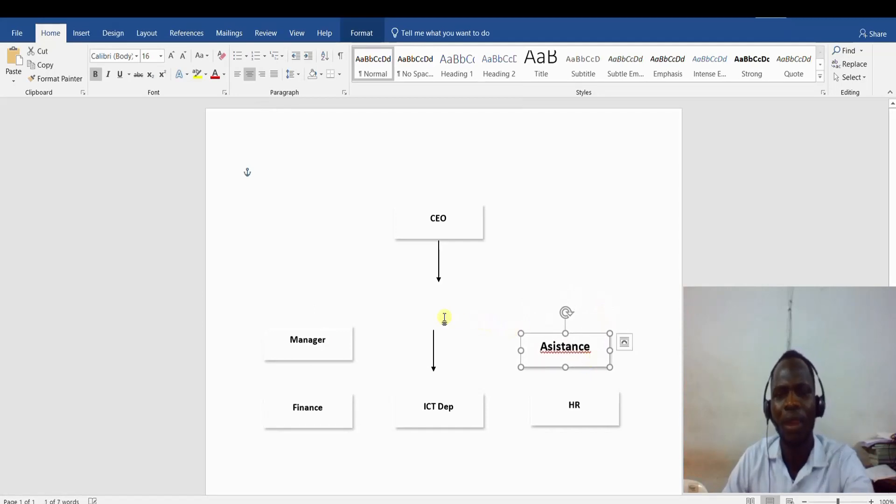
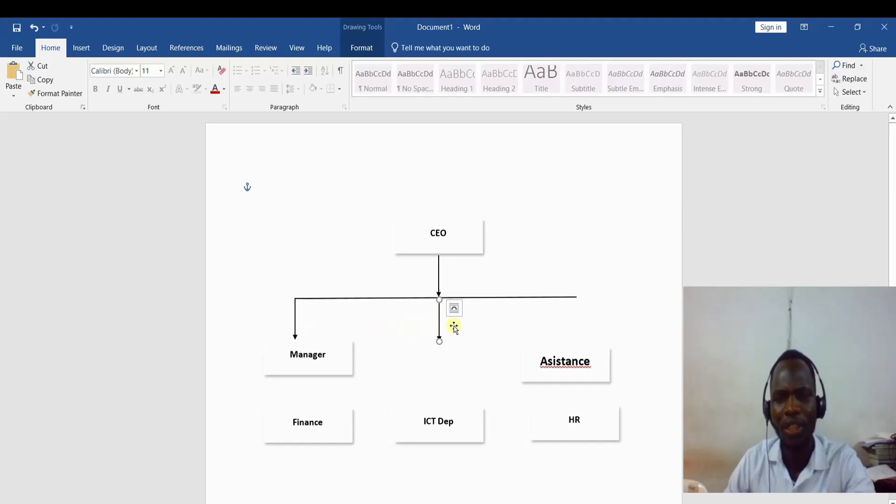
Step: Nudge the middle arrow slightly upward so its start meets the horizontal connector line, and deselect it
{"action": "left_click", "coordinate": [486, 340]}
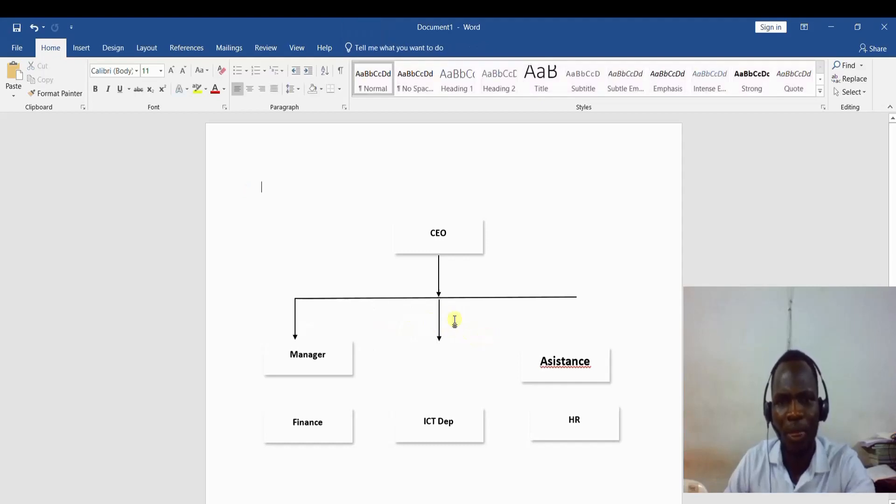
{"action": "left_click", "coordinate": [439, 322]}
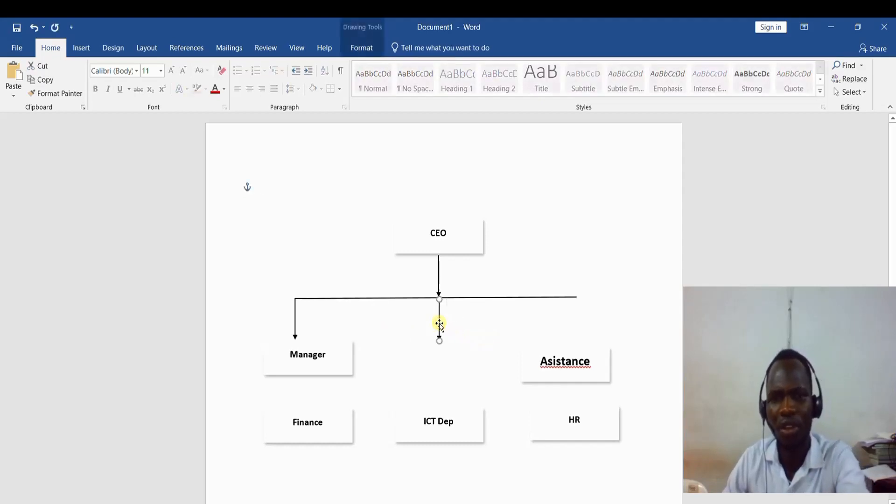
{"action": "left_click", "coordinate": [479, 335]}
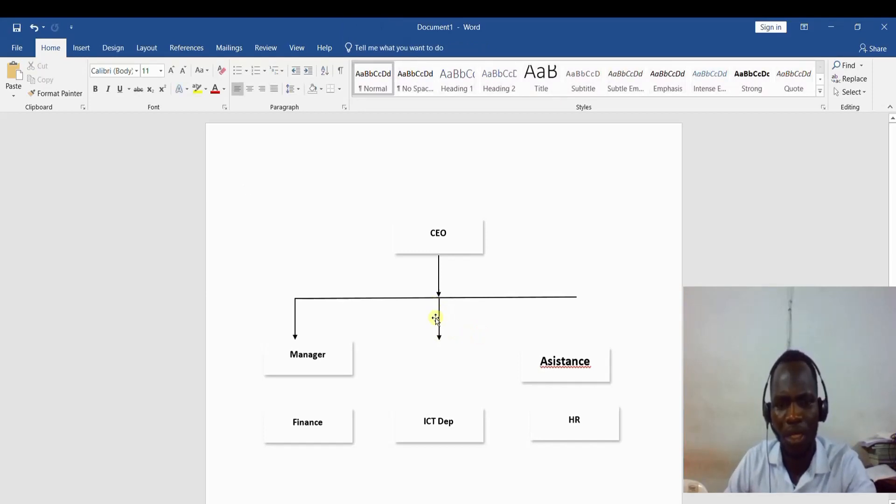
Step: Paste another copy of the arrow and place it above the Asistance box, near the right end of the horizontal line
{"action": "key", "text": "ctrl+v"}
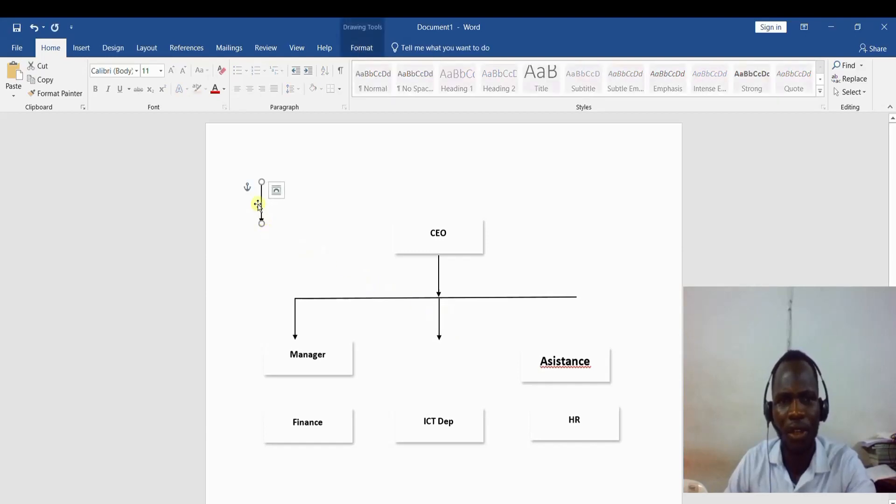
{"action": "left_click_drag", "start_coordinate": [260, 201], "coordinate": [571, 317]}
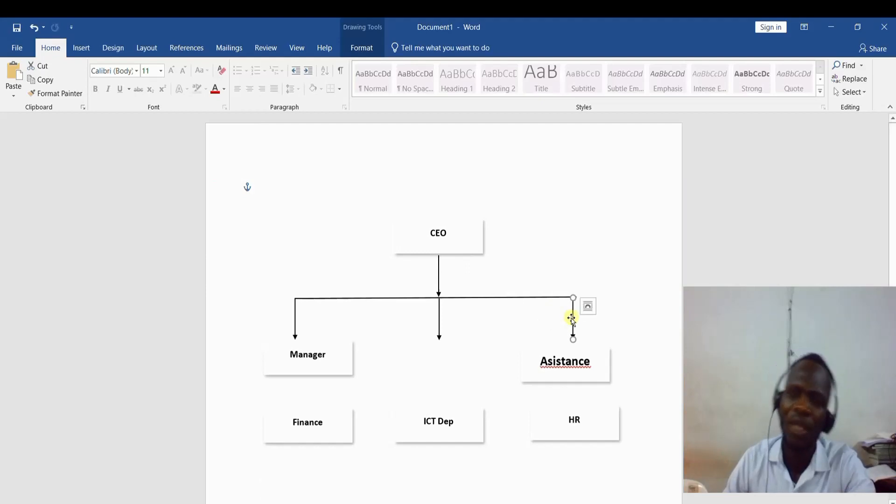
{"action": "left_click", "coordinate": [598, 326]}
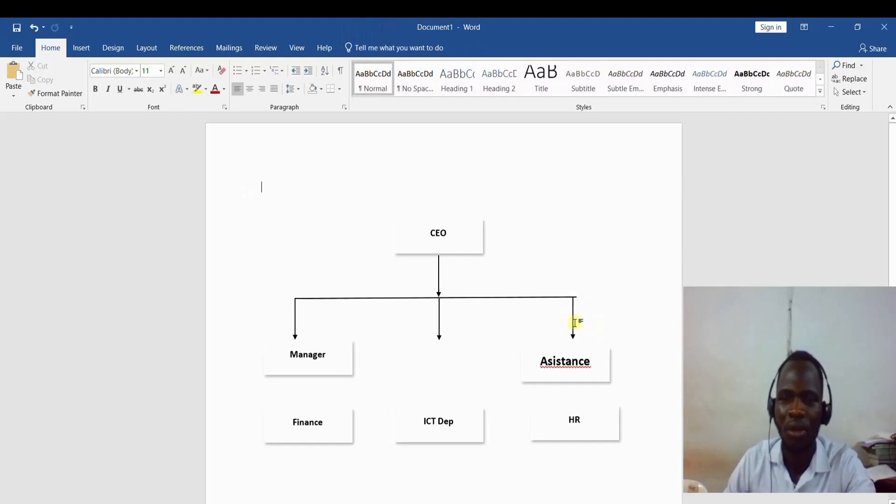
Step: Nudge the arrow above the Asistance box to the right until it lines up with the end of the horizontal line
{"action": "left_click", "coordinate": [574, 322]}
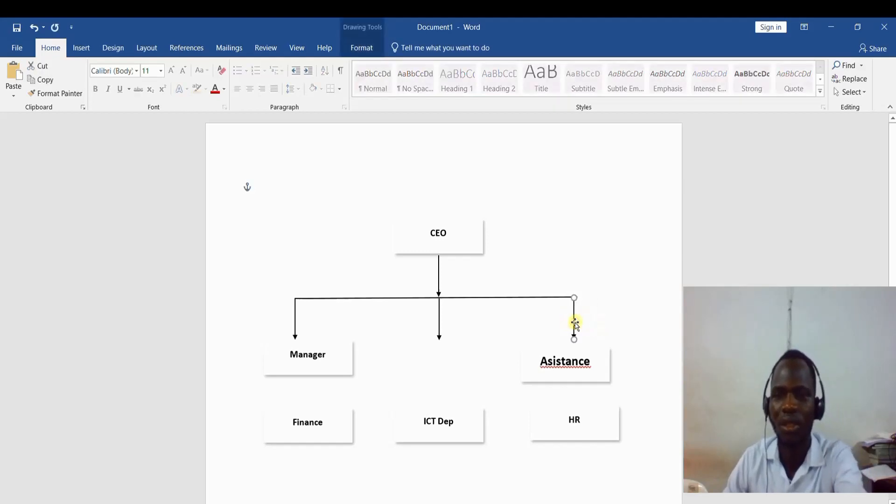
{"action": "left_click", "coordinate": [596, 318]}
{"action": "left_click", "coordinate": [574, 325]}
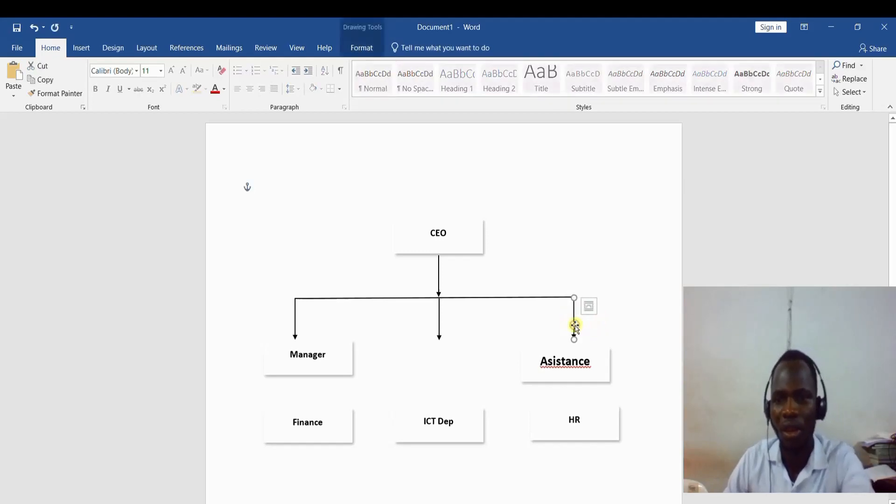
{"action": "left_click", "coordinate": [537, 335]}
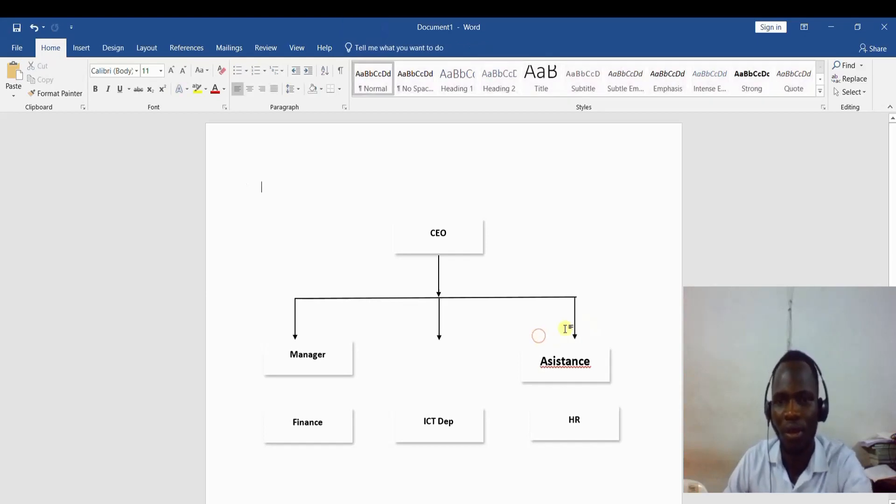
{"action": "left_click", "coordinate": [572, 325]}
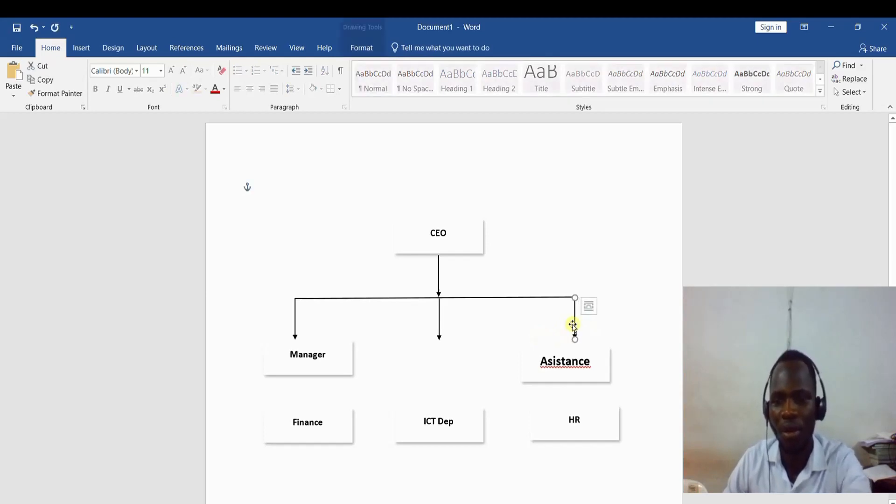
{"action": "left_click", "coordinate": [601, 324]}
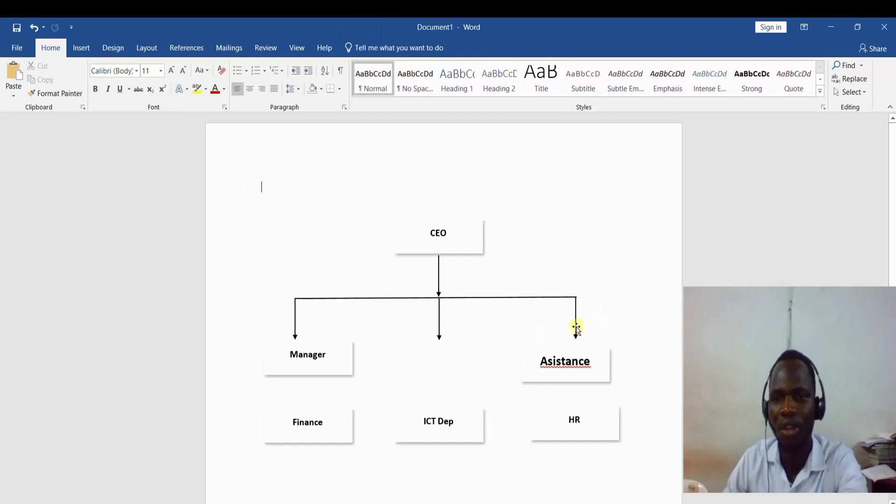
{"action": "left_click", "coordinate": [577, 325]}
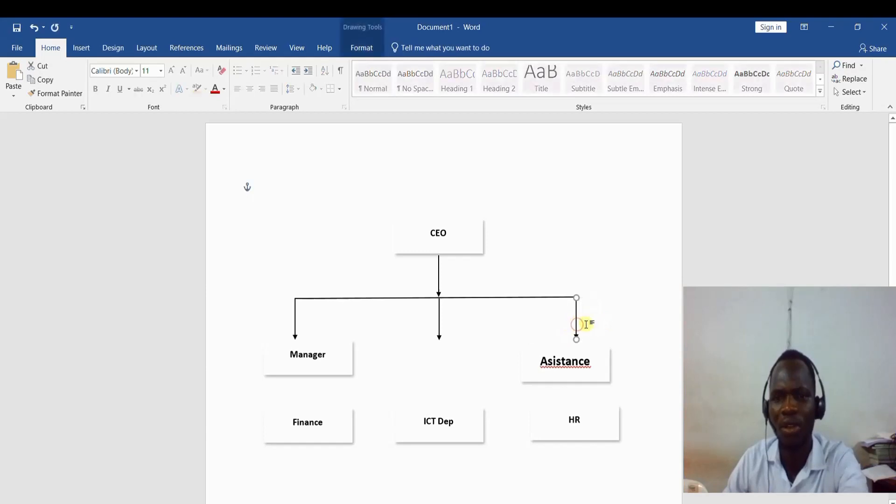
{"action": "left_click", "coordinate": [618, 321]}
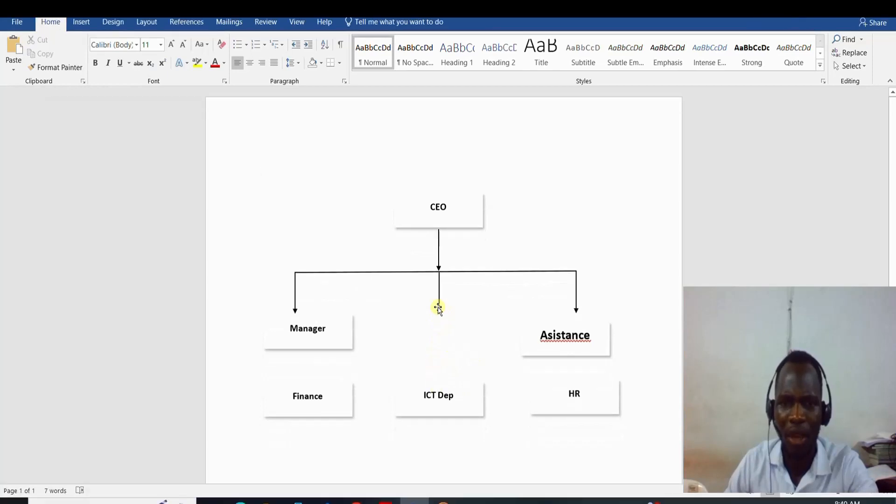
Step: Set the height of the middle arrow to 2" so it reaches down to the ICT Dep box
{"action": "left_click", "coordinate": [438, 320]}
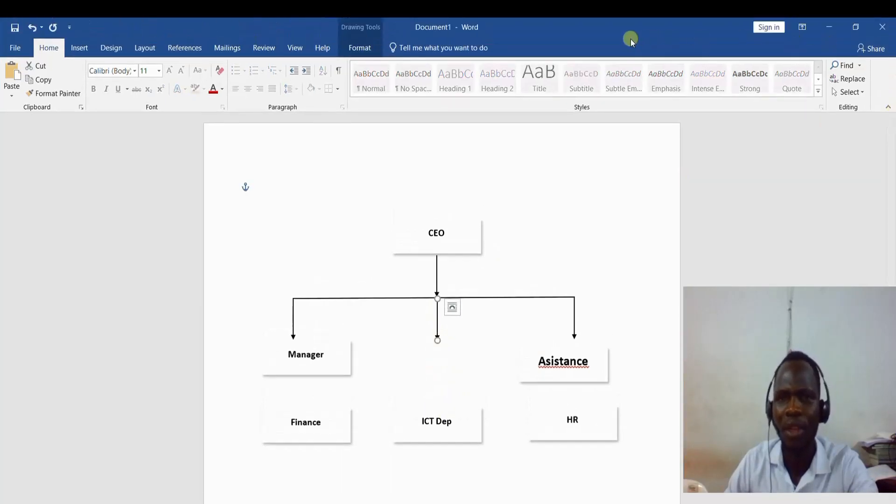
{"action": "left_click", "coordinate": [360, 48]}
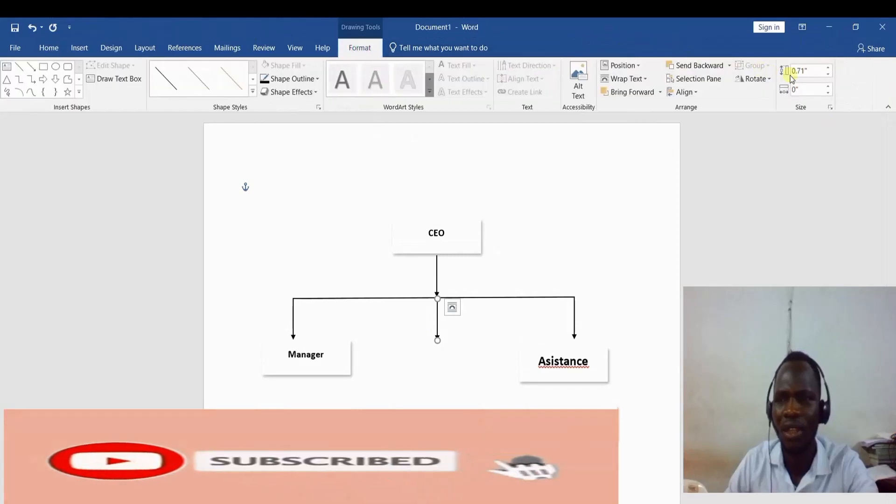
{"action": "double_click", "coordinate": [827, 70]}
{"action": "left_click", "coordinate": [827, 69]}
{"action": "left_click", "coordinate": [828, 69]}
{"action": "left_click", "coordinate": [828, 69]}
{"action": "left_click", "coordinate": [828, 69]}
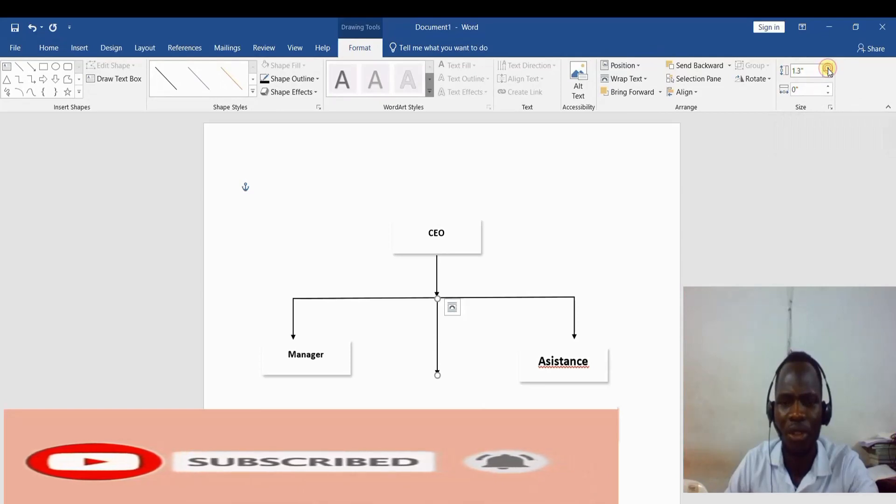
{"action": "left_click", "coordinate": [828, 69]}
{"action": "left_click", "coordinate": [828, 69]}
{"action": "left_click", "coordinate": [828, 69]}
{"action": "left_click", "coordinate": [828, 69]}
{"action": "left_click", "coordinate": [827, 70]}
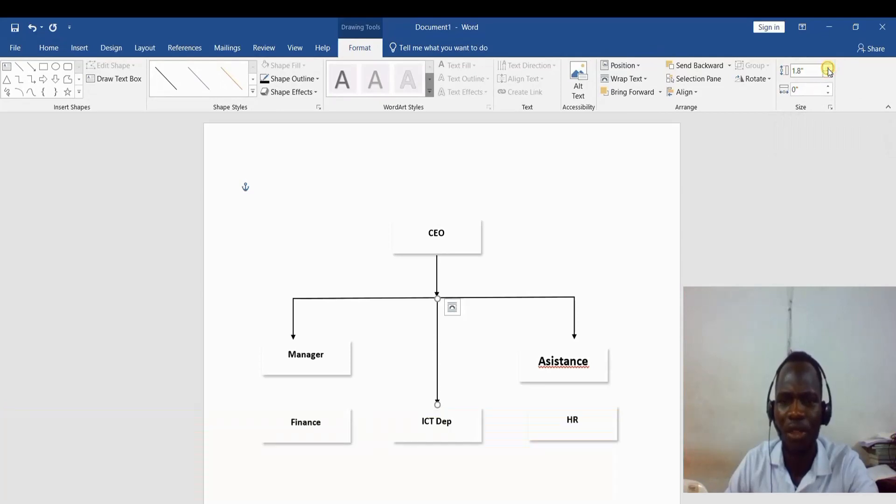
{"action": "left_click", "coordinate": [828, 69]}
{"action": "left_click", "coordinate": [827, 69]}
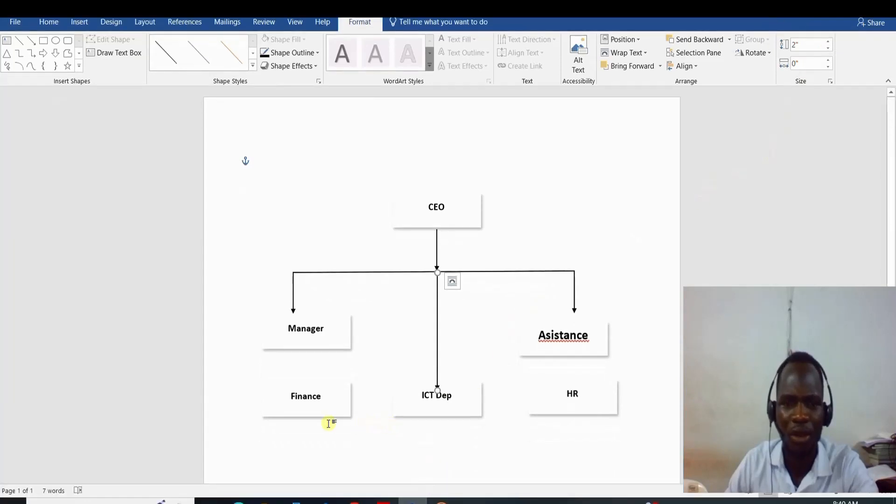
Step: Move the Finance box straight down, well below the level of the ICT Dep box
{"action": "left_click", "coordinate": [329, 416]}
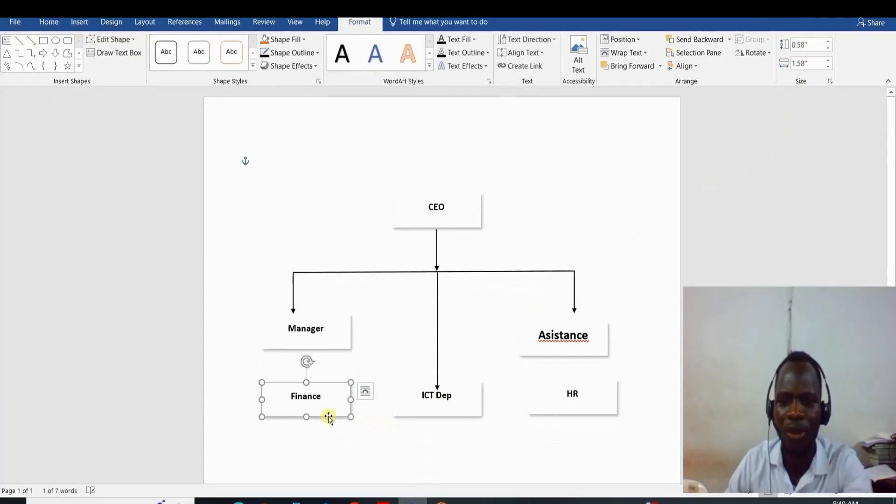
{"action": "key", "text": "Down"}
{"action": "key", "text": "Down"}
{"action": "key", "text": "Down"}
{"action": "key", "text": "Down"}
{"action": "key", "text": "Down"}
{"action": "key", "text": "Down"}
{"action": "key", "text": "Down"}
{"action": "key", "text": "Down"}
{"action": "key", "text": "Down"}
{"action": "key", "text": "Down"}
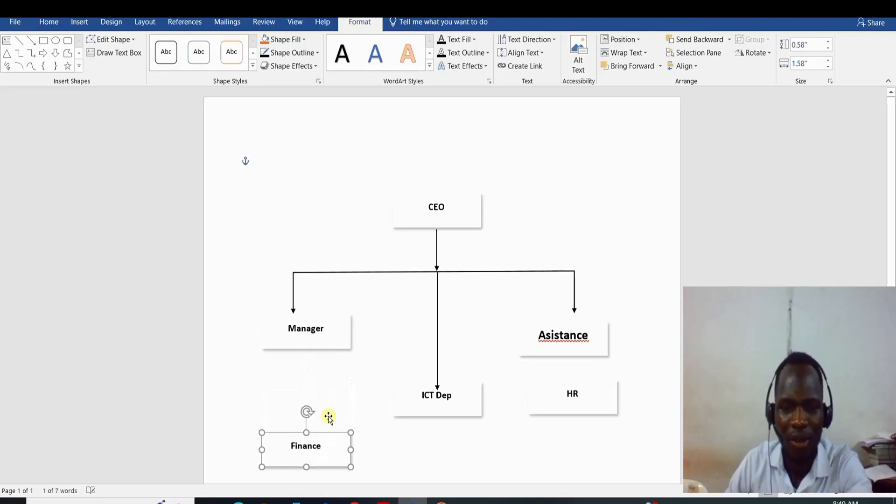
{"action": "key", "text": "Down"}
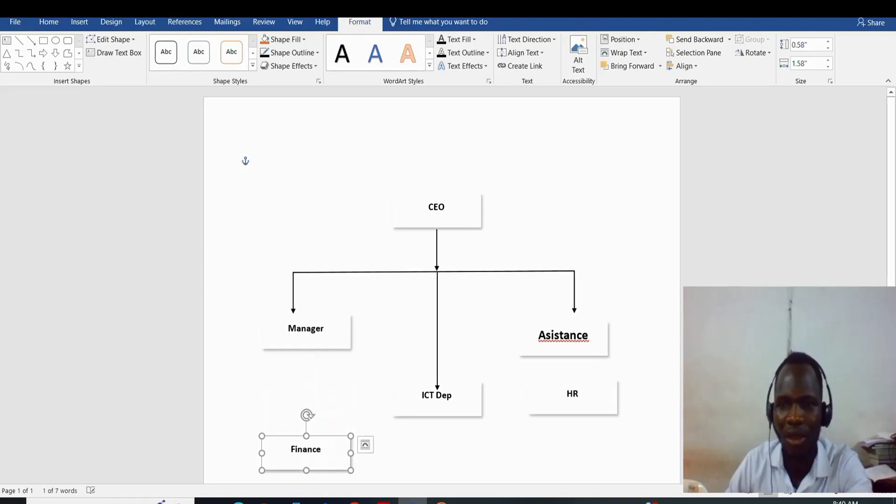
{"action": "scroll", "coordinate": [401, 362], "scroll_direction": "down", "scroll_amount": 6}
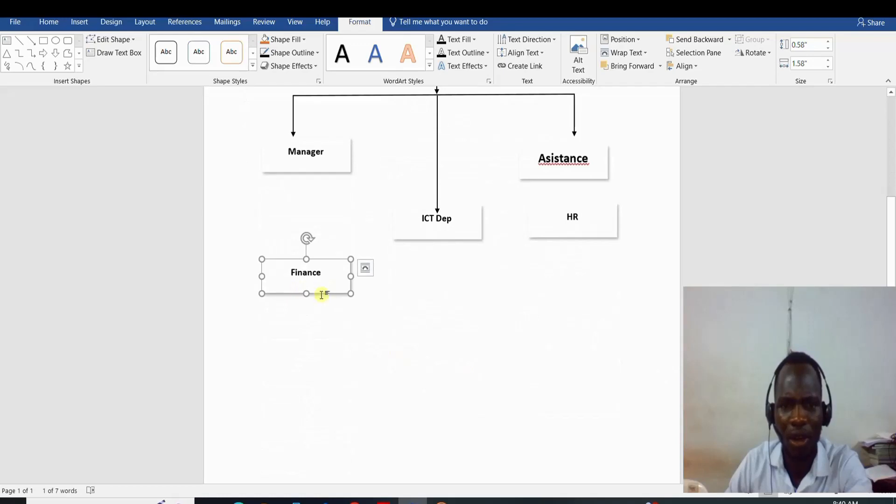
{"action": "key", "text": "Down"}
{"action": "key", "text": "Down"}
{"action": "key", "text": "Down"}
{"action": "key", "text": "Down"}
{"action": "key", "text": "Down"}
{"action": "key", "text": "Down"}
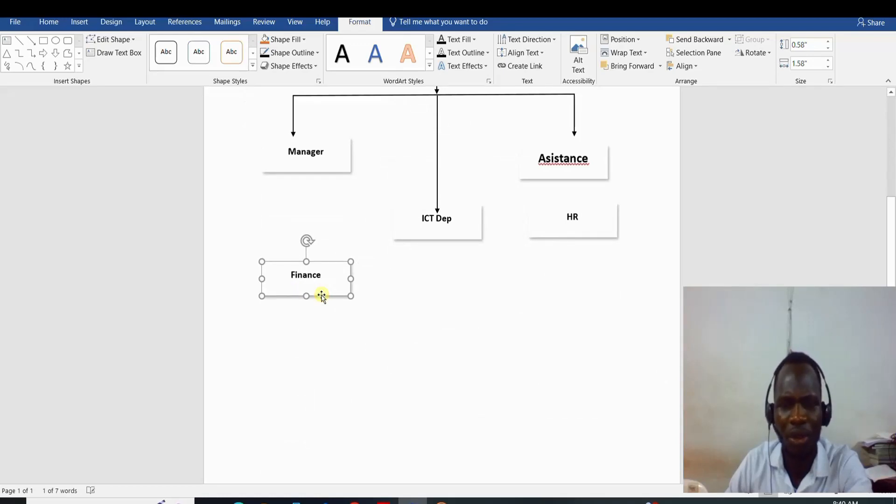
{"action": "key", "text": "Down"}
{"action": "key", "text": "Down"}
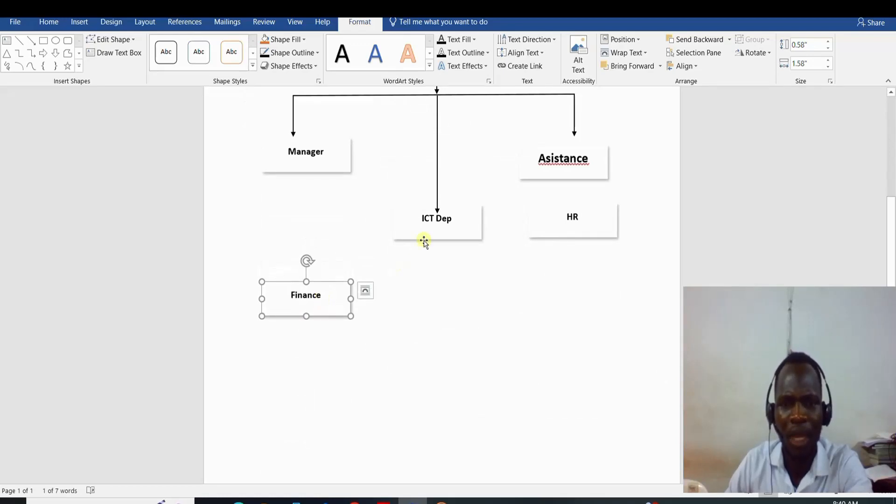
Step: Move the ICT Dep box straight down to roughly the level of the Finance box
{"action": "left_click", "coordinate": [423, 237]}
{"action": "key", "text": "Down"}
{"action": "key", "text": "Down"}
{"action": "key", "text": "Down"}
{"action": "key", "text": "Down"}
{"action": "key", "text": "Down"}
{"action": "key", "text": "Down"}
{"action": "key", "text": "Down"}
{"action": "key", "text": "Down"}
{"action": "key", "text": "Down"}
{"action": "key", "text": "Down"}
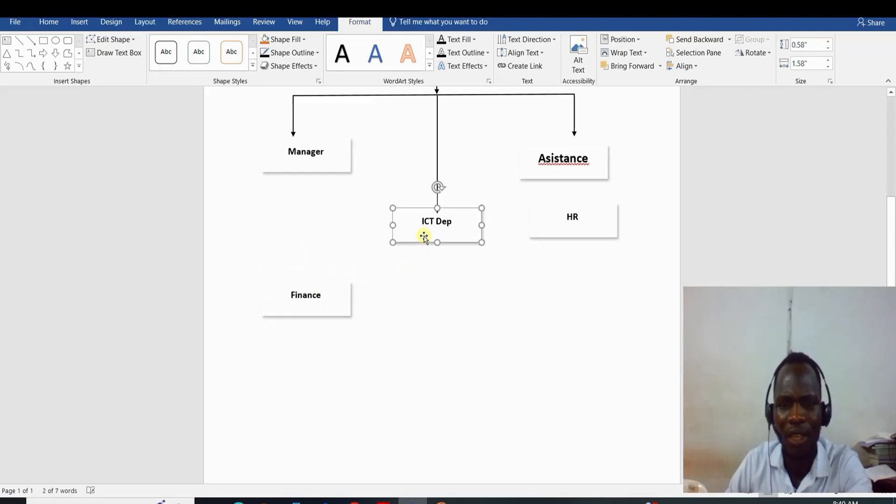
{"action": "key", "text": "Down"}
{"action": "key", "text": "Down"}
{"action": "key", "text": "Down"}
{"action": "key", "text": "Down"}
{"action": "key", "text": "Down"}
{"action": "key", "text": "Down"}
{"action": "key", "text": "Down"}
{"action": "key", "text": "Down"}
{"action": "key", "text": "Down"}
{"action": "key", "text": "Down"}
{"action": "key", "text": "Down"}
{"action": "key", "text": "Down"}
{"action": "key", "text": "Down"}
{"action": "key", "text": "Down"}
{"action": "key", "text": "Down"}
{"action": "key", "text": "Down"}
{"action": "key", "text": "Down"}
{"action": "key", "text": "Down"}
{"action": "key", "text": "Down"}
{"action": "key", "text": "Down"}
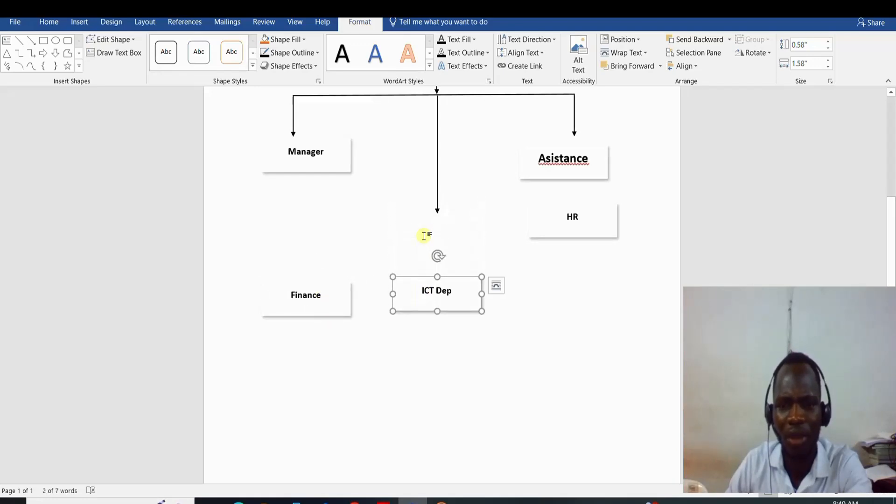
{"action": "key", "text": "Down"}
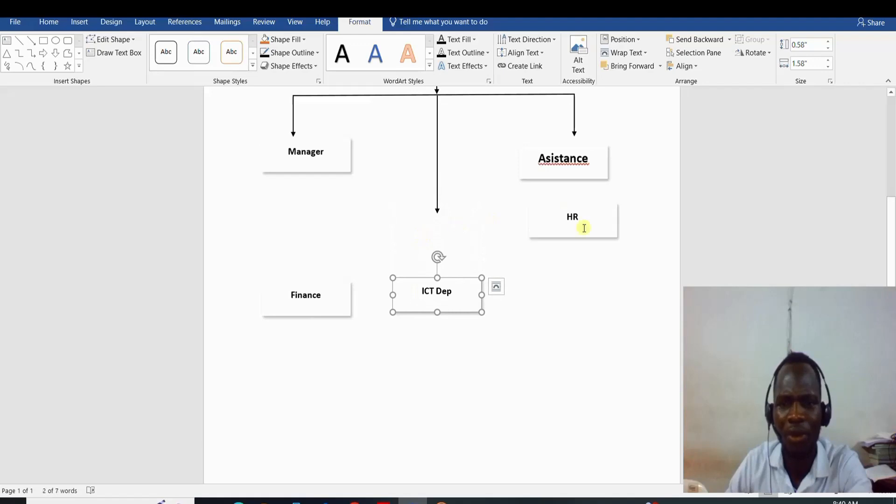
Step: Move the HR box down to roughly the level of the ICT Dep box and nudge it slightly left
{"action": "left_click", "coordinate": [598, 239]}
{"action": "key", "text": "Down"}
{"action": "key", "text": "Down"}
{"action": "key", "text": "Down"}
{"action": "key", "text": "Down"}
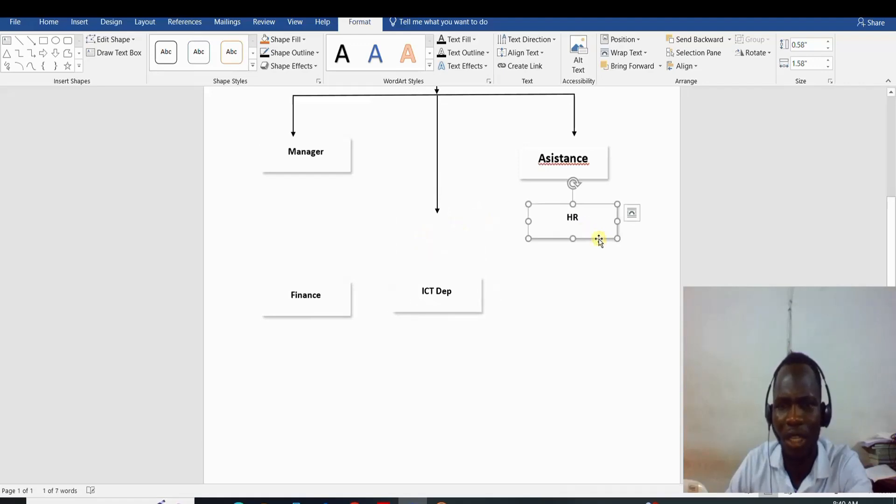
{"action": "key", "text": "Down"}
{"action": "key", "text": "Down"}
{"action": "key", "text": "Down"}
{"action": "key", "text": "Down"}
{"action": "key", "text": "Down"}
{"action": "key", "text": "Down"}
{"action": "key", "text": "Down"}
{"action": "key", "text": "Down"}
{"action": "key", "text": "Down"}
{"action": "key", "text": "Down"}
{"action": "key", "text": "Down"}
{"action": "key", "text": "Down"}
{"action": "key", "text": "Down"}
{"action": "key", "text": "Down"}
{"action": "key", "text": "Down"}
{"action": "key", "text": "Down"}
{"action": "key", "text": "Down"}
{"action": "key", "text": "Down"}
{"action": "key", "text": "Down"}
{"action": "key", "text": "Down"}
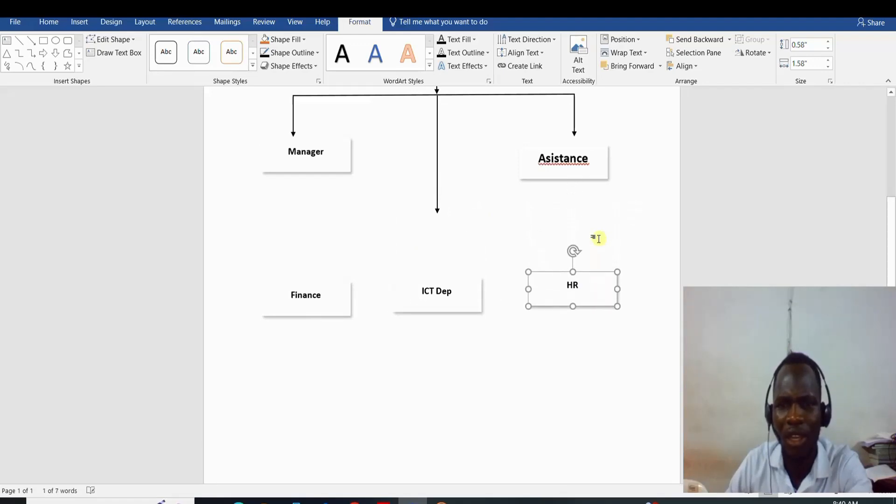
{"action": "key", "text": "Down"}
{"action": "key", "text": "Down"}
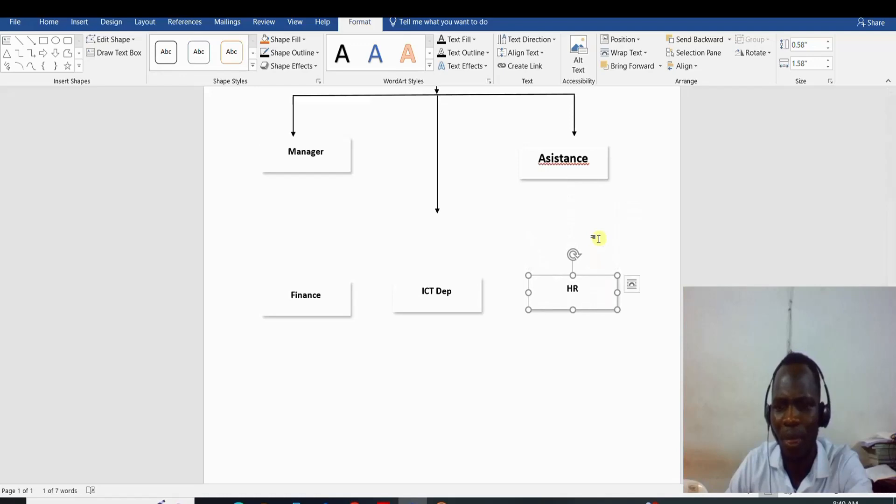
{"action": "key", "text": "Left"}
{"action": "key", "text": "Left"}
{"action": "key", "text": "Left"}
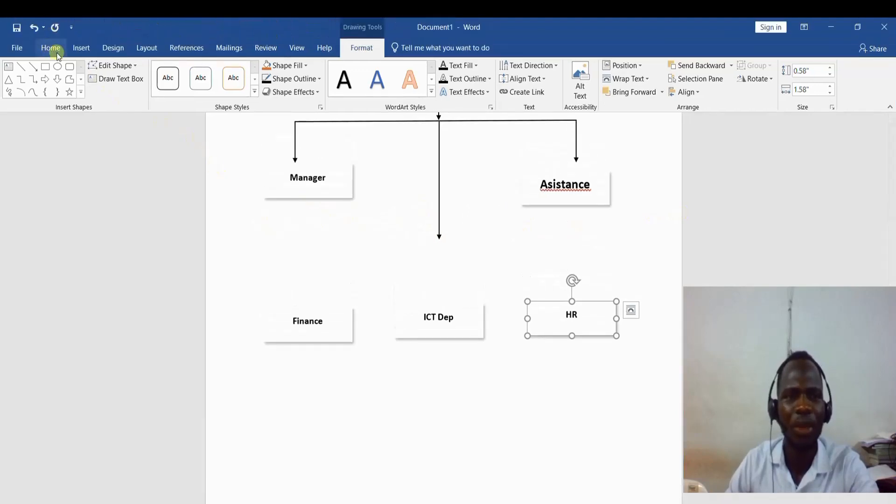
Step: Draw a horizontal line about 5.56" wide below the long middle arrow, spanning from Finance to HR, and set its height to 0"
{"action": "left_click", "coordinate": [89, 52]}
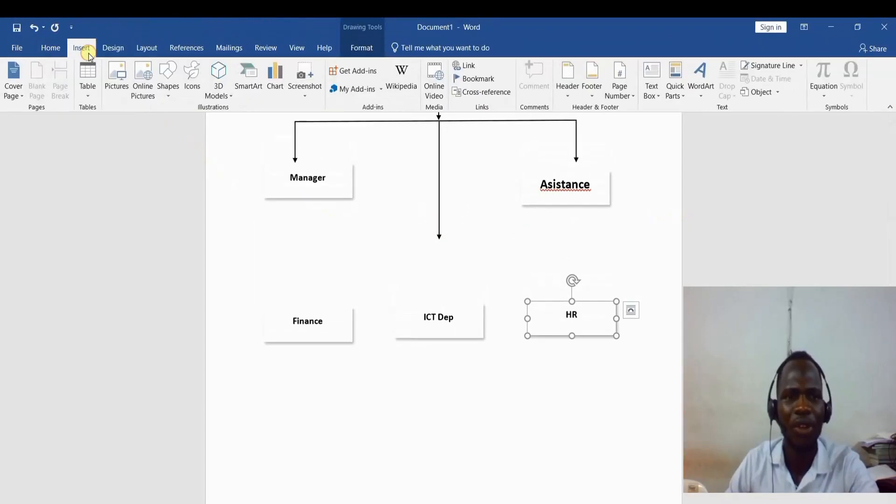
{"action": "left_click", "coordinate": [168, 97]}
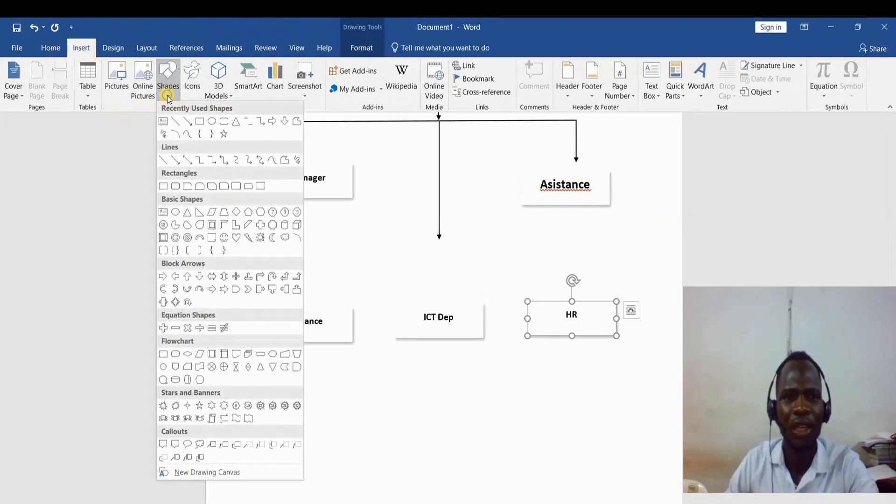
{"action": "left_click", "coordinate": [180, 122]}
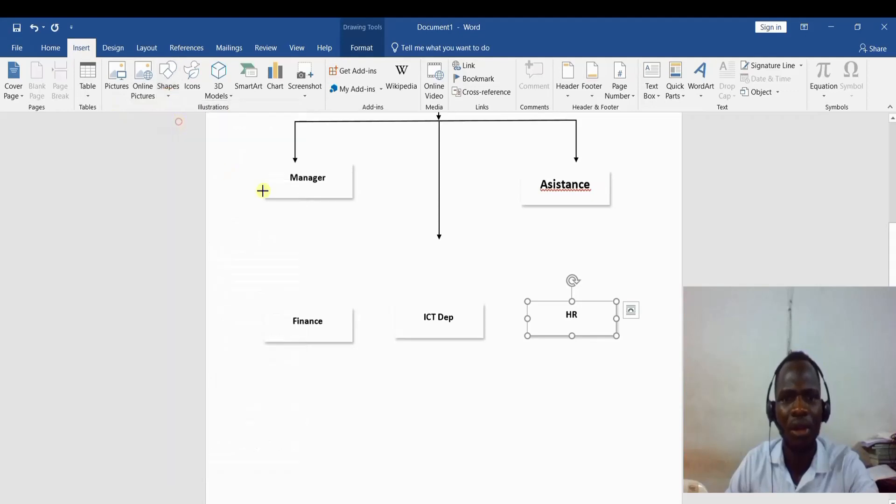
{"action": "mouse_move", "coordinate": [281, 244]}
{"action": "left_mouse_down"}
{"action": "mouse_move", "coordinate": [499, 232]}
{"action": "mouse_move", "coordinate": [629, 241]}
{"action": "mouse_move", "coordinate": [595, 245]}
{"action": "left_mouse_up"}
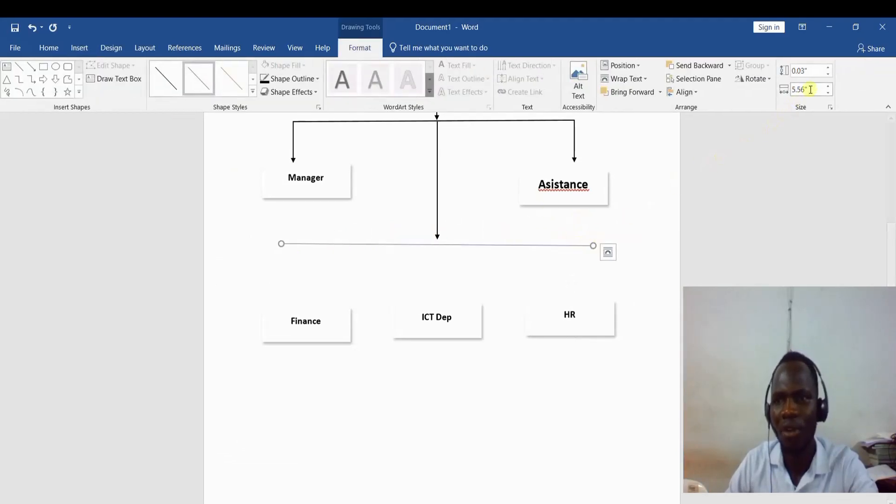
{"action": "left_click", "coordinate": [829, 74]}
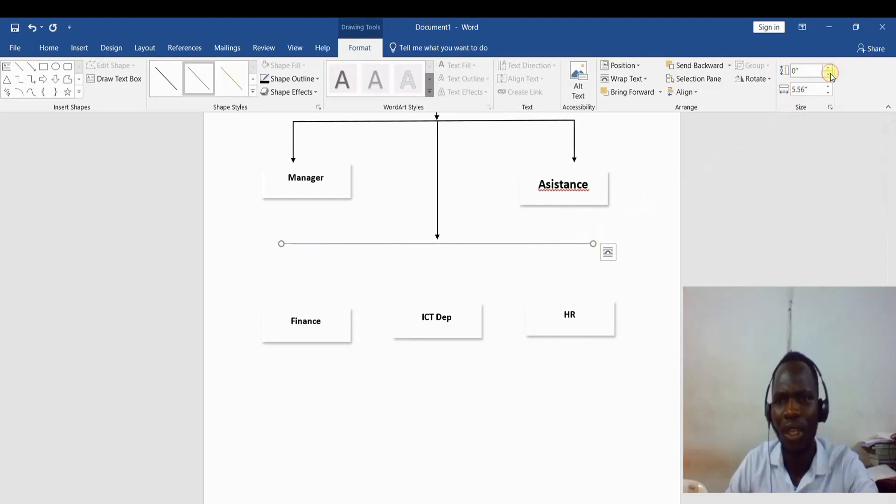
Step: Apply the medium-thick black theme style to the lower horizontal line
{"action": "left_click", "coordinate": [254, 92]}
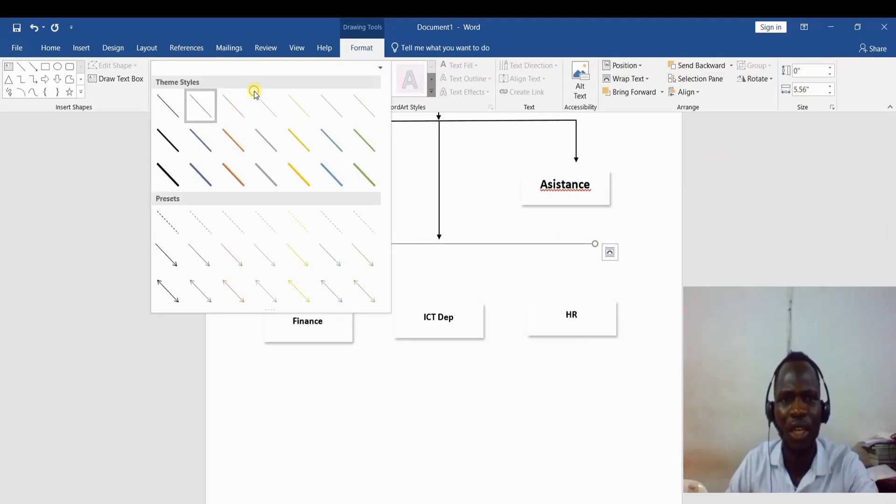
{"action": "left_click", "coordinate": [178, 146]}
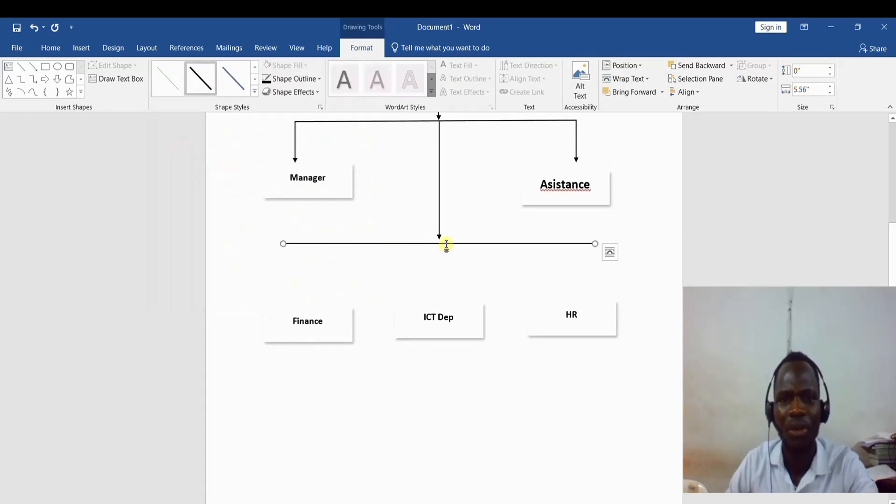
{"action": "left_click", "coordinate": [421, 244]}
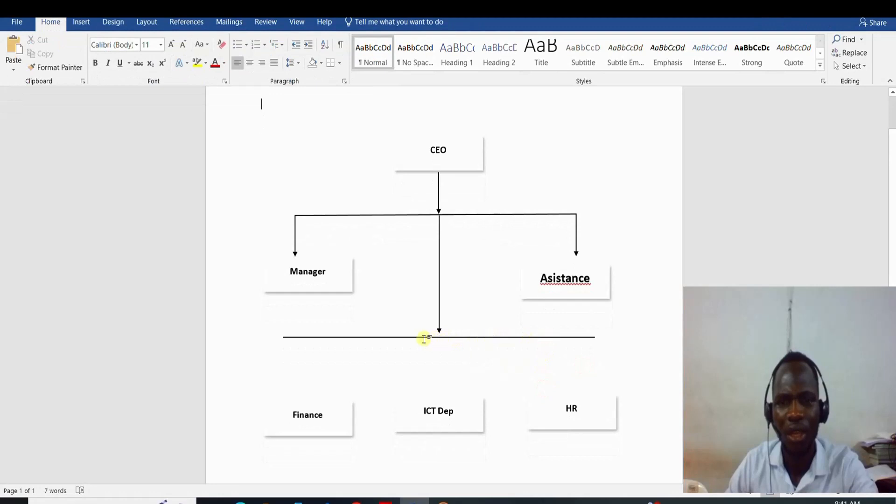
{"action": "left_click", "coordinate": [447, 418]}
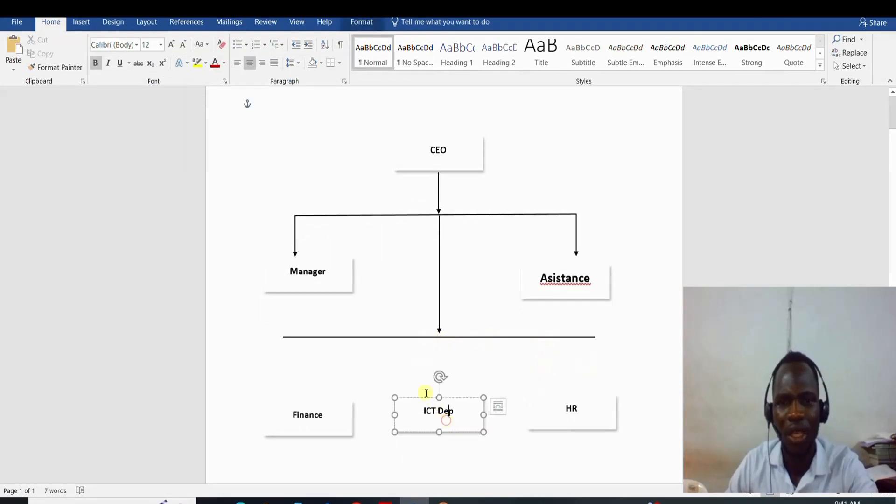
{"action": "left_click", "coordinate": [453, 336]}
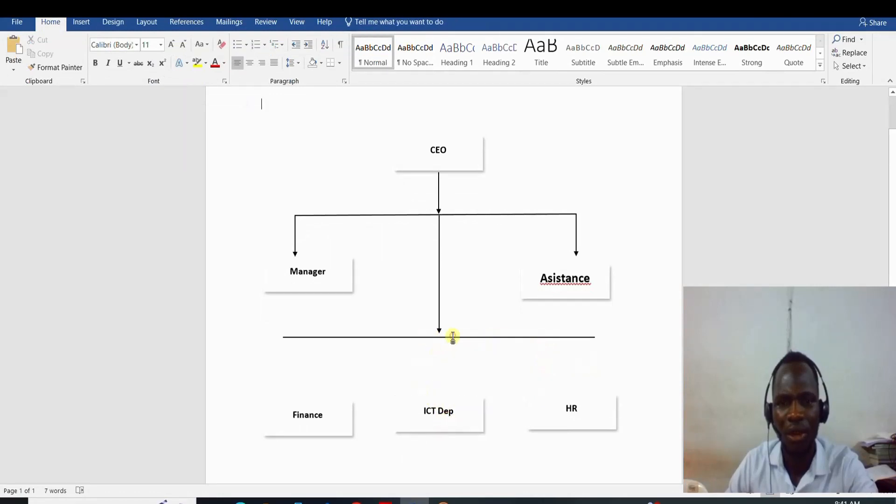
{"action": "left_click", "coordinate": [481, 334]}
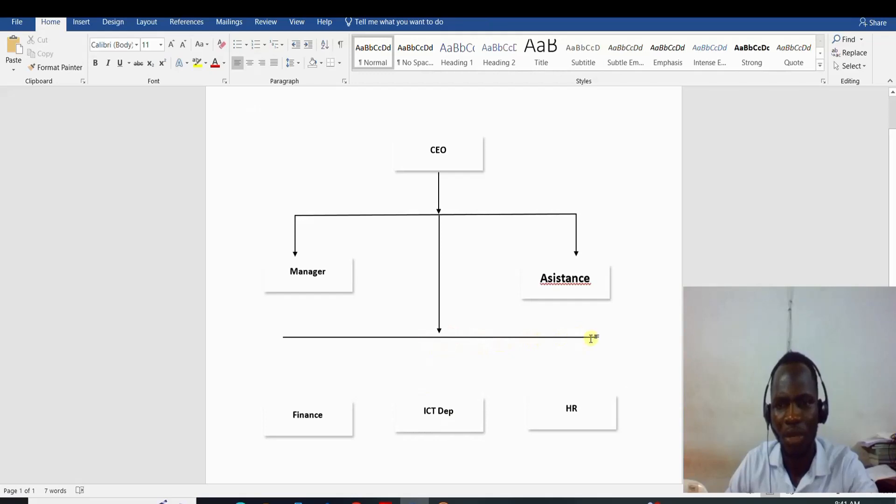
{"action": "left_click", "coordinate": [576, 410]}
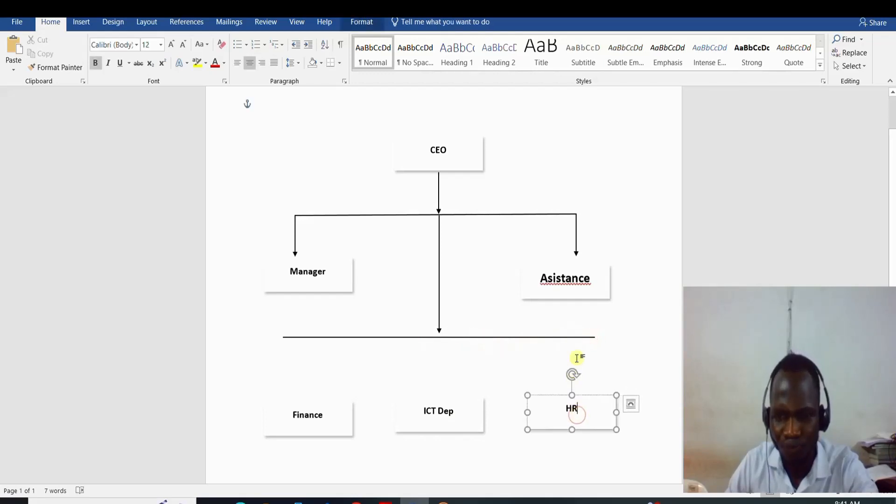
{"action": "left_click", "coordinate": [586, 336]}
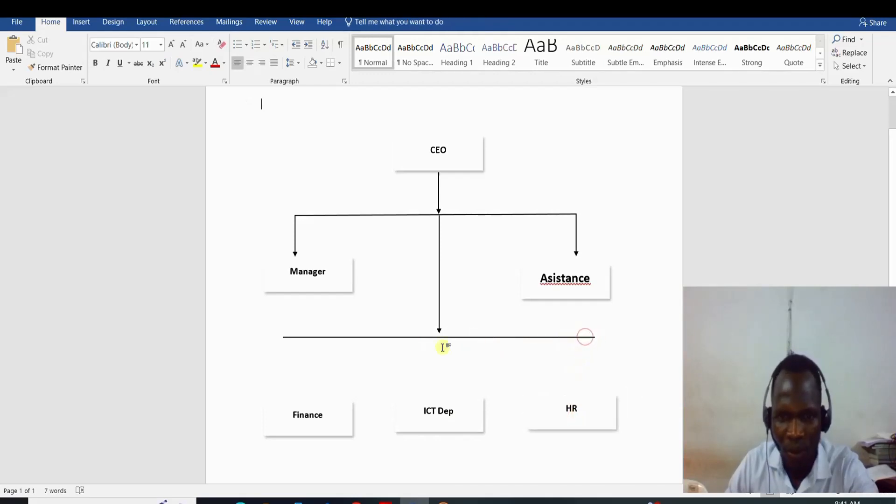
Step: Nudge the lower horizontal line up until it meets the tip of the long middle arrow
{"action": "double_click", "coordinate": [398, 339]}
{"action": "left_click", "coordinate": [395, 338]}
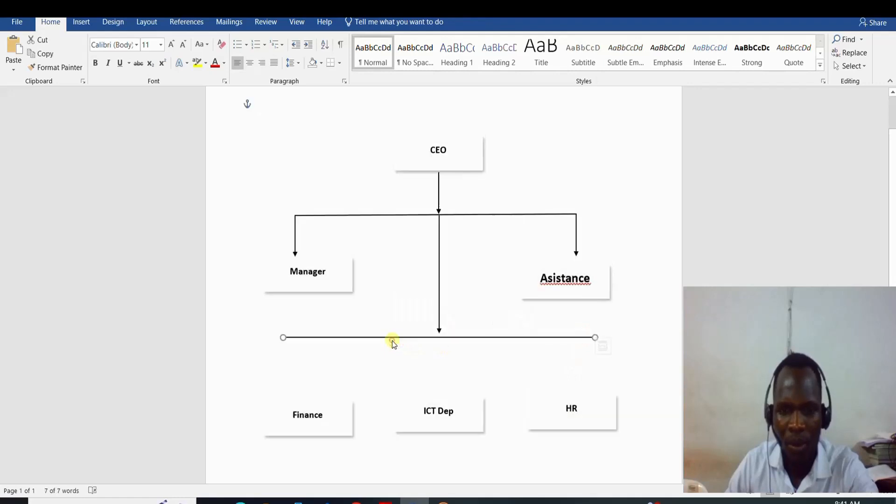
{"action": "key", "text": "Up"}
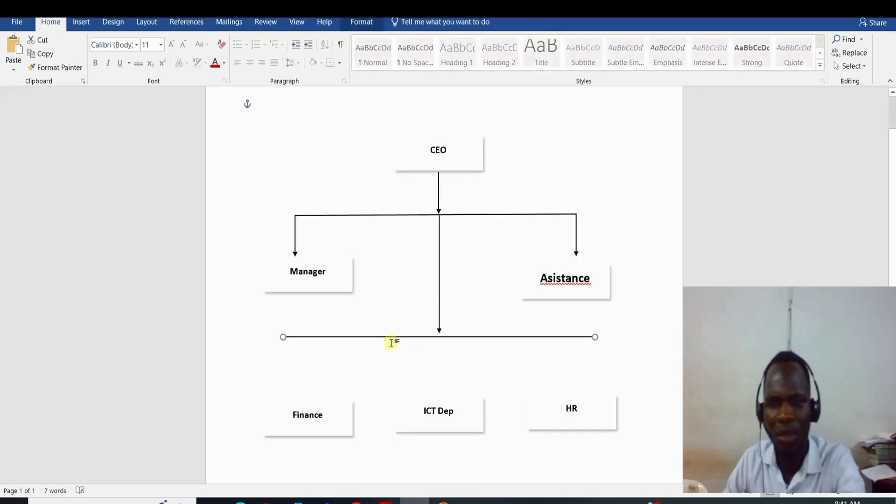
{"action": "key", "text": "Up"}
{"action": "key", "text": "Up"}
{"action": "key", "text": "Up"}
{"action": "key", "text": "Up"}
{"action": "key", "text": "Up"}
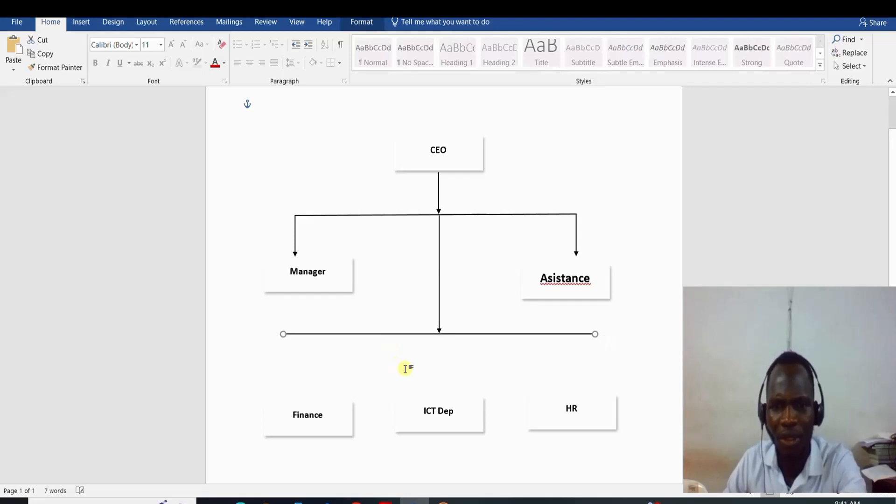
{"action": "left_click", "coordinate": [419, 368]}
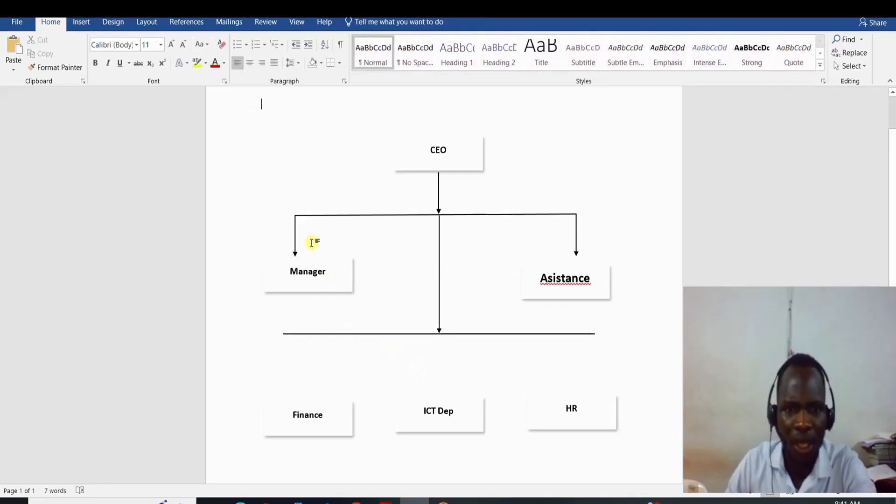
{"action": "left_click", "coordinate": [296, 243]}
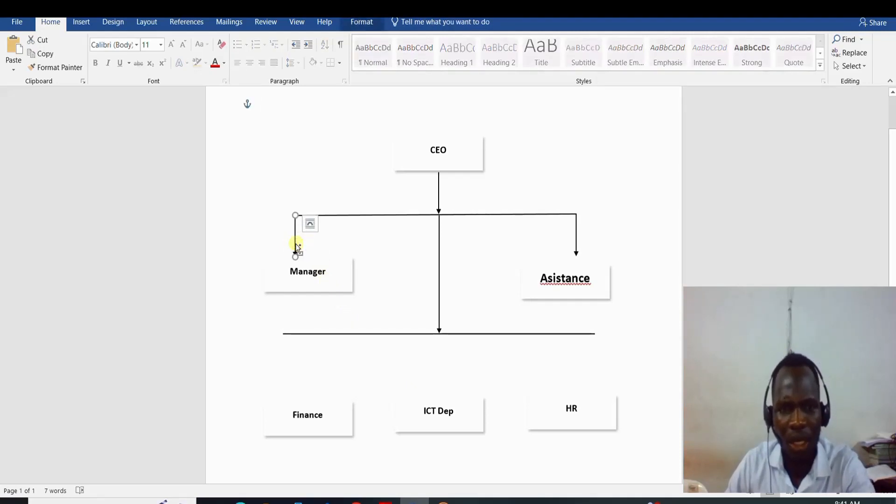
{"action": "left_click", "coordinate": [310, 224]}
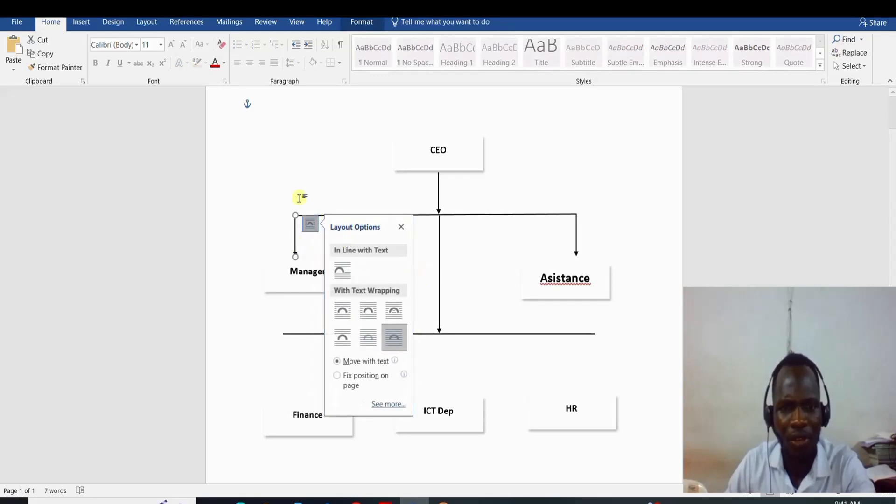
{"action": "left_click", "coordinate": [311, 167]}
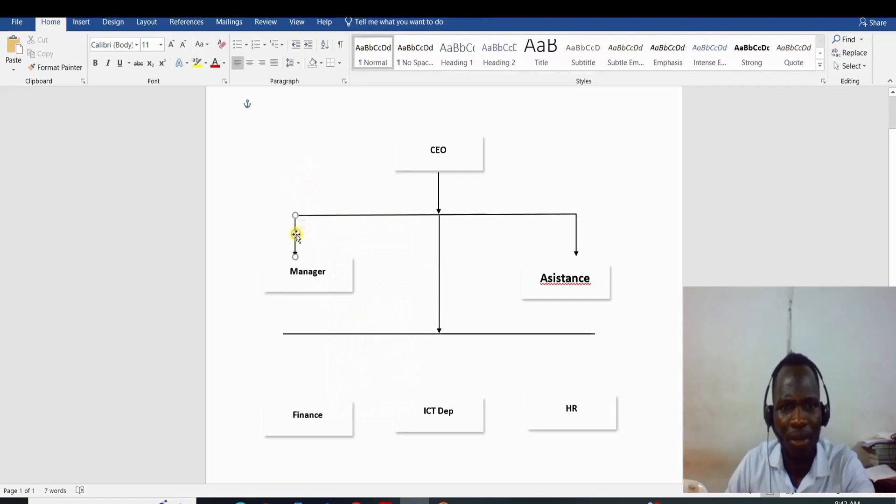
Step: Duplicate the arrow above the Manager box and place the copy at the left end of the lower horizontal line
{"action": "key", "text": "ctrl+c"}
{"action": "key", "text": "ctrl+v"}
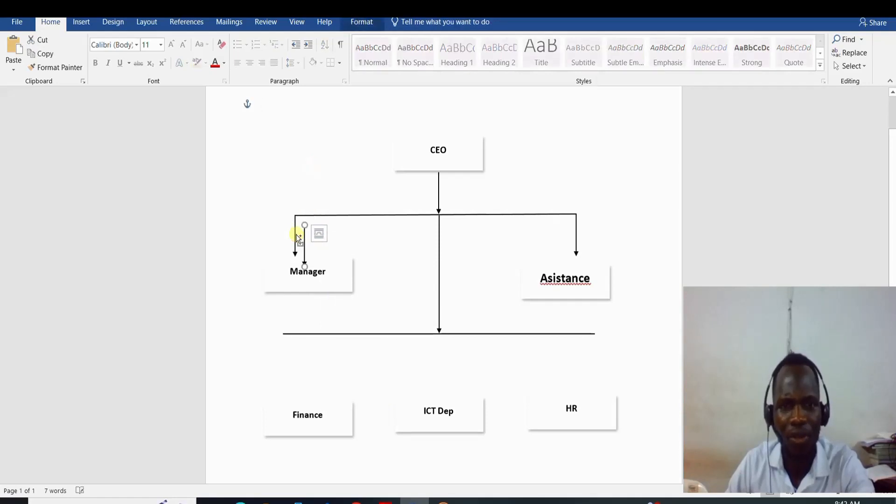
{"action": "left_click_drag", "start_coordinate": [301, 246], "coordinate": [283, 359]}
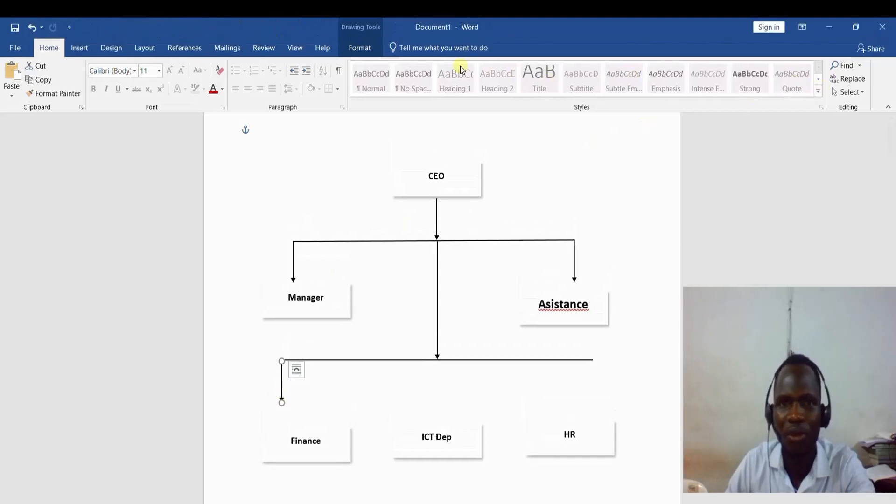
Step: Set the height of the arrow above the Finance box to 1.2" so it reaches down to the box
{"action": "left_click", "coordinate": [360, 48]}
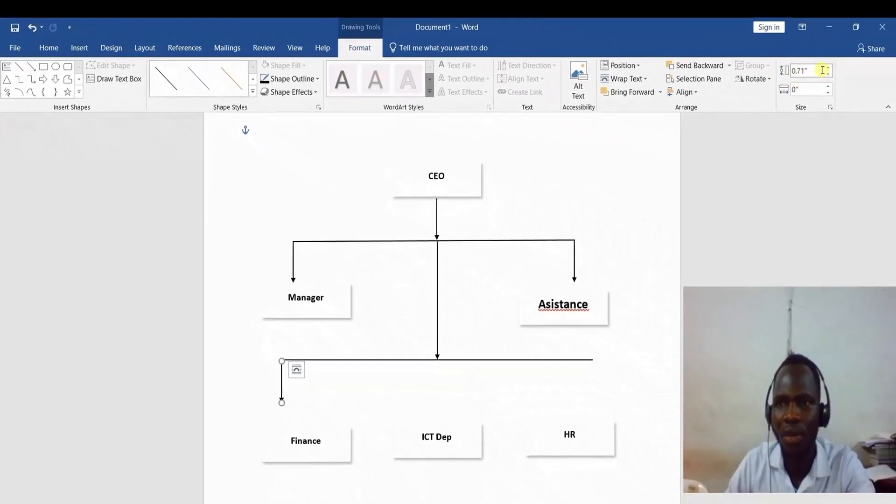
{"action": "left_click", "coordinate": [828, 68]}
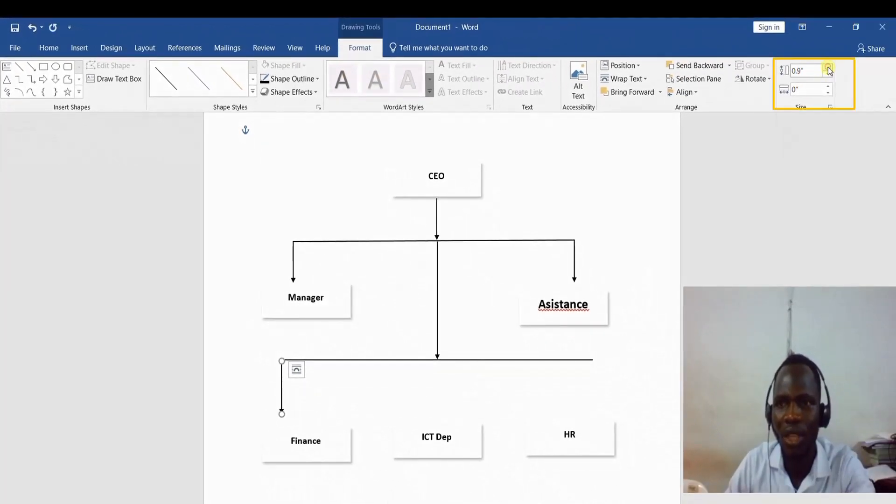
{"action": "left_click", "coordinate": [829, 68]}
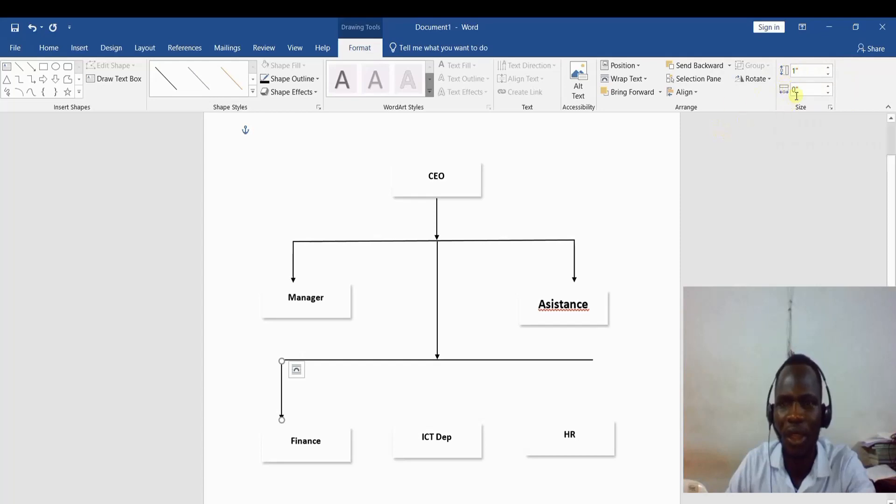
{"action": "left_click", "coordinate": [828, 68]}
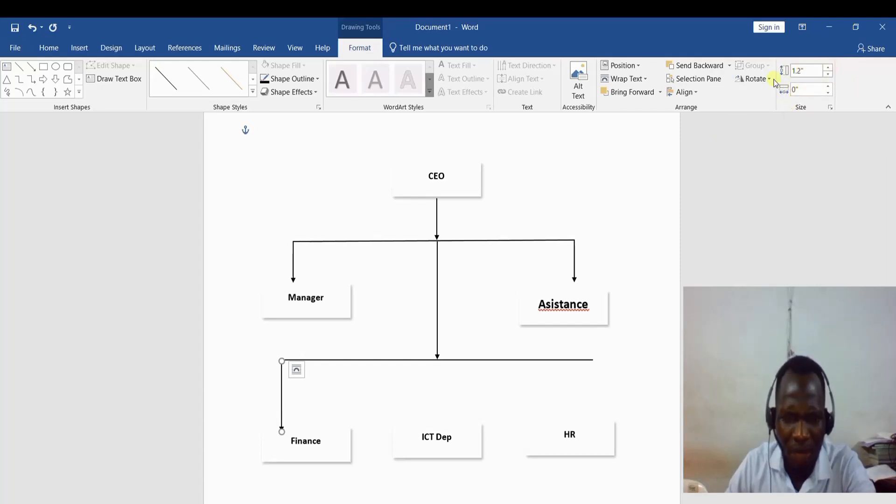
{"action": "left_click", "coordinate": [423, 383]}
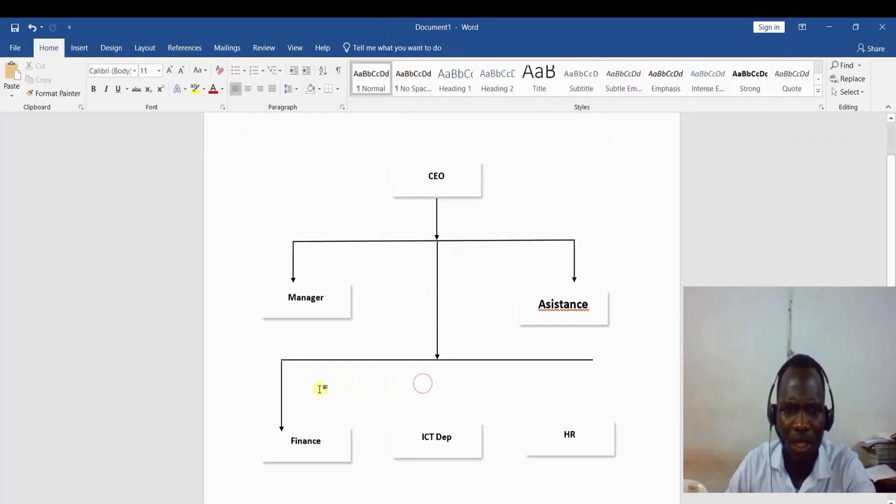
Step: Duplicate the arrow above the Finance box and place the copy between the middle of the lower horizontal line and the ICT Dep box
{"action": "left_click", "coordinate": [280, 402]}
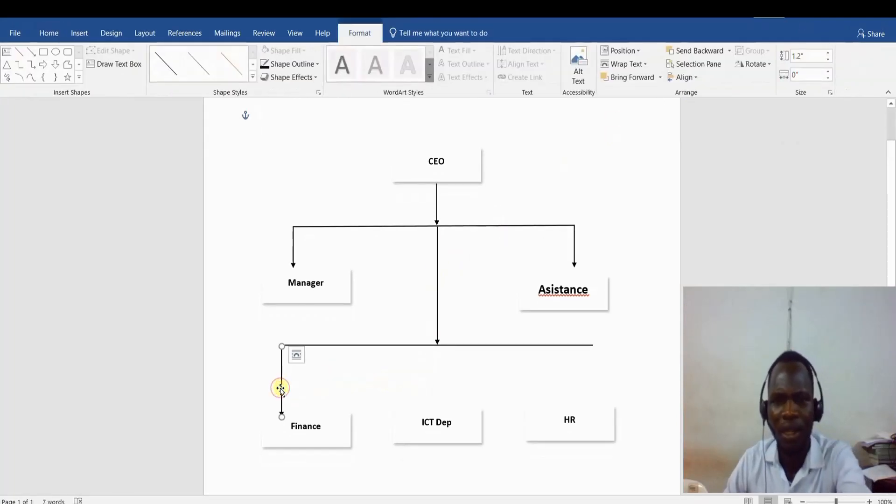
{"action": "left_click", "coordinate": [320, 384]}
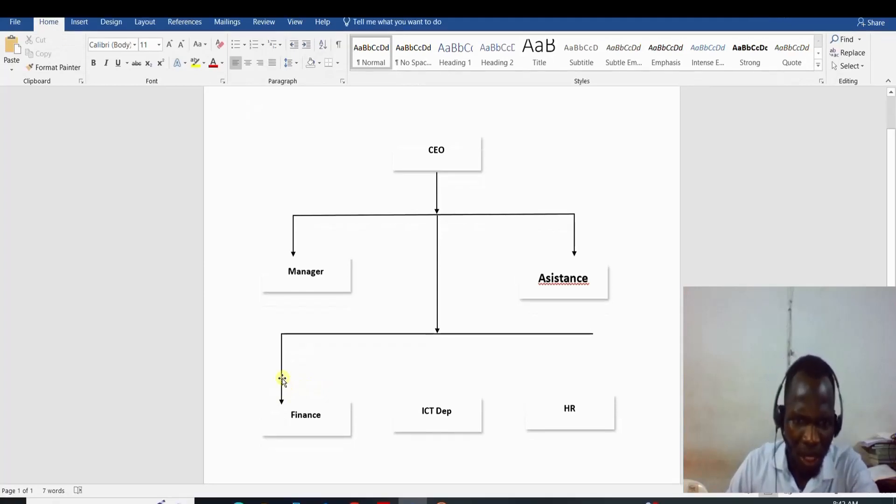
{"action": "left_click", "coordinate": [282, 378]}
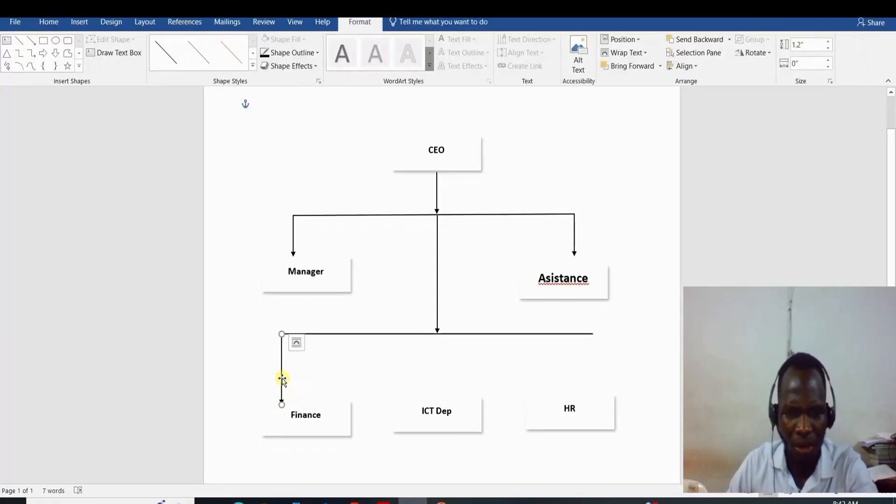
{"action": "key", "text": "ctrl"}
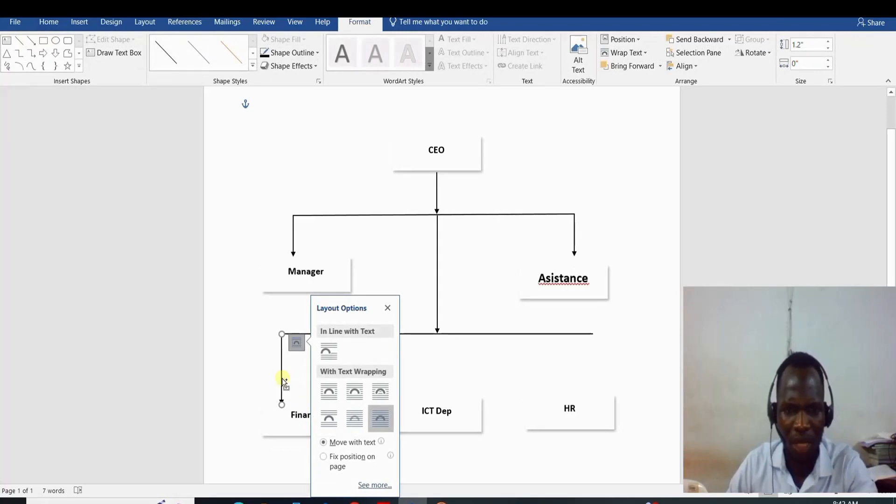
{"action": "left_click_drag", "start_coordinate": [285, 383], "coordinate": [437, 371]}
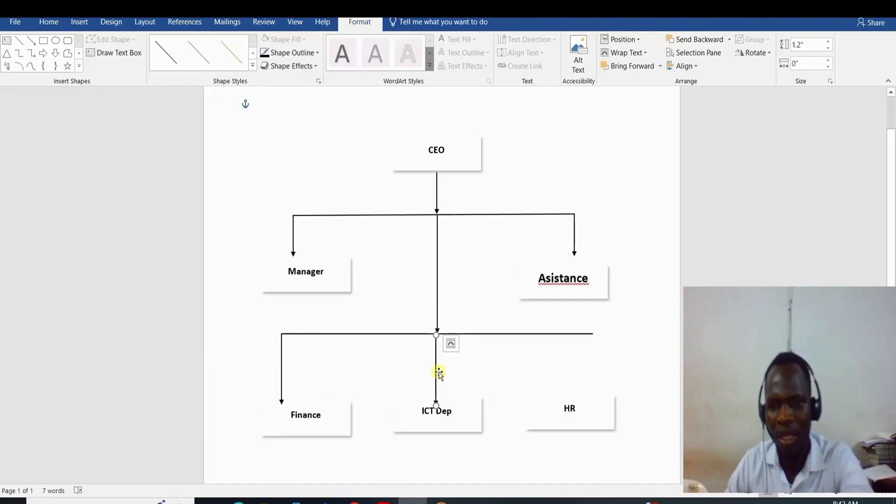
{"action": "left_click", "coordinate": [458, 371]}
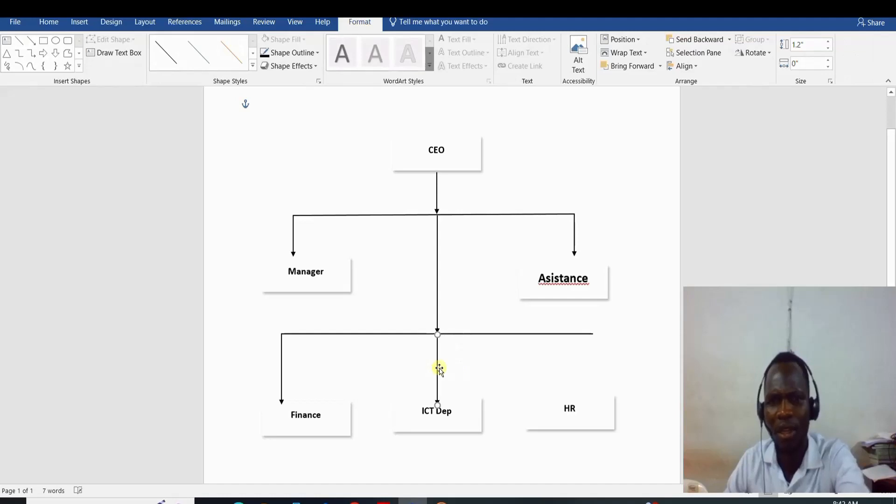
{"action": "left_click", "coordinate": [451, 360]}
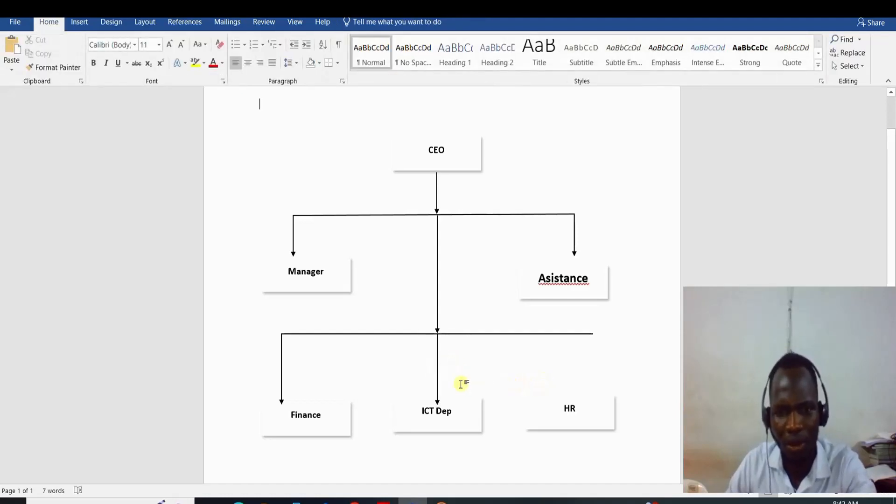
Step: Paste another copy of the arrow above the HR box and nudge it right to align with the end of the lower horizontal line
{"action": "key", "text": "ctrl+v"}
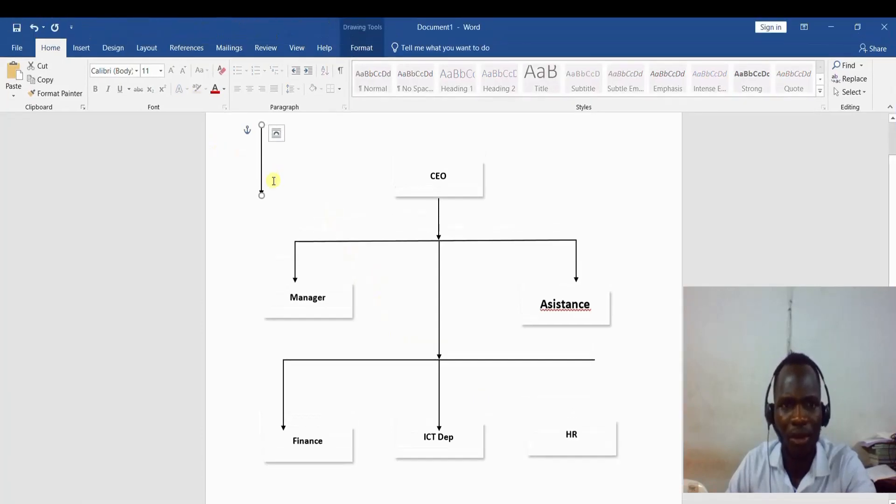
{"action": "left_click_drag", "start_coordinate": [259, 163], "coordinate": [591, 382]}
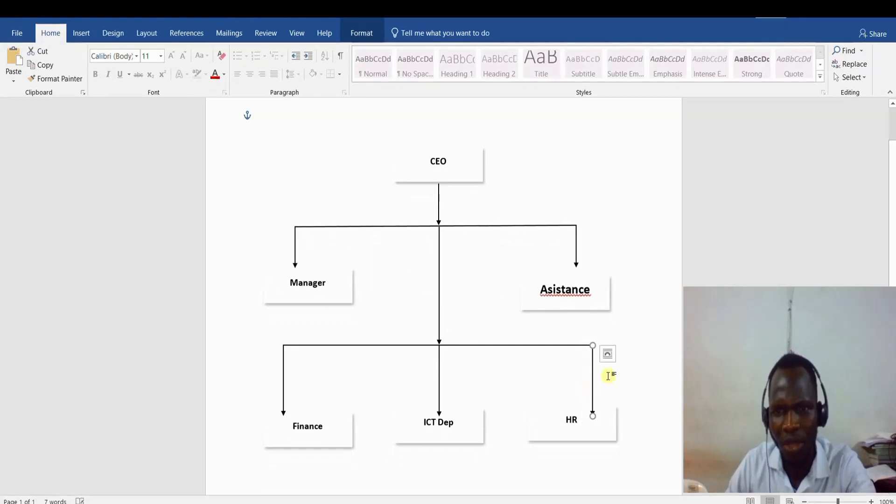
{"action": "left_click", "coordinate": [609, 378]}
{"action": "left_click", "coordinate": [593, 378]}
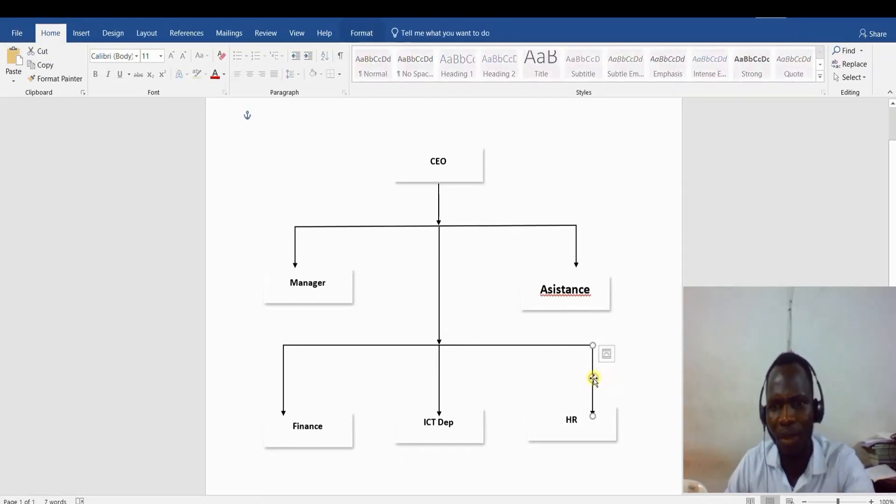
{"action": "key", "text": "Right"}
{"action": "key", "text": "Right"}
{"action": "key", "text": "Right"}
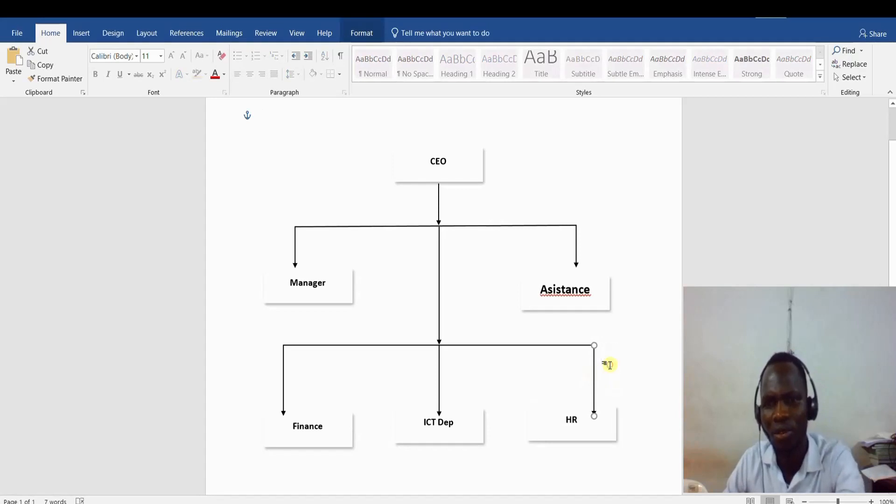
{"action": "left_click", "coordinate": [608, 368]}
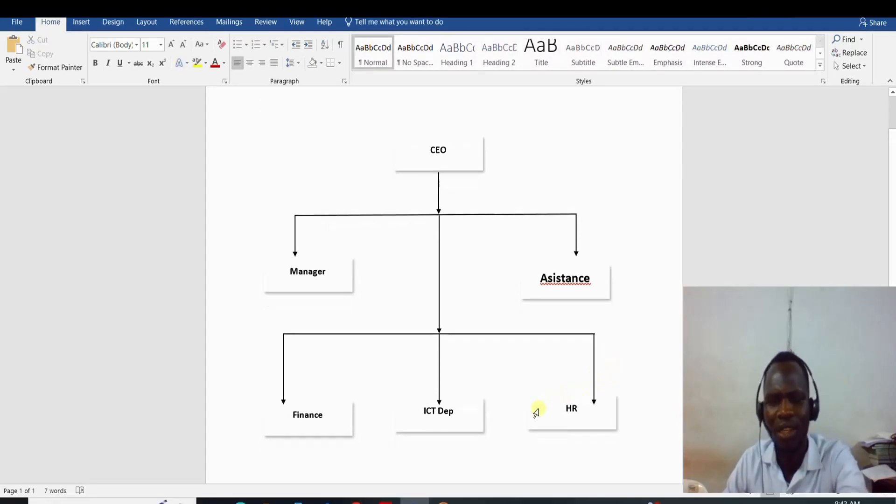
Step: Move the Finance box slightly down and to the left so it sits just below its arrow tip
{"action": "left_click", "coordinate": [335, 445]}
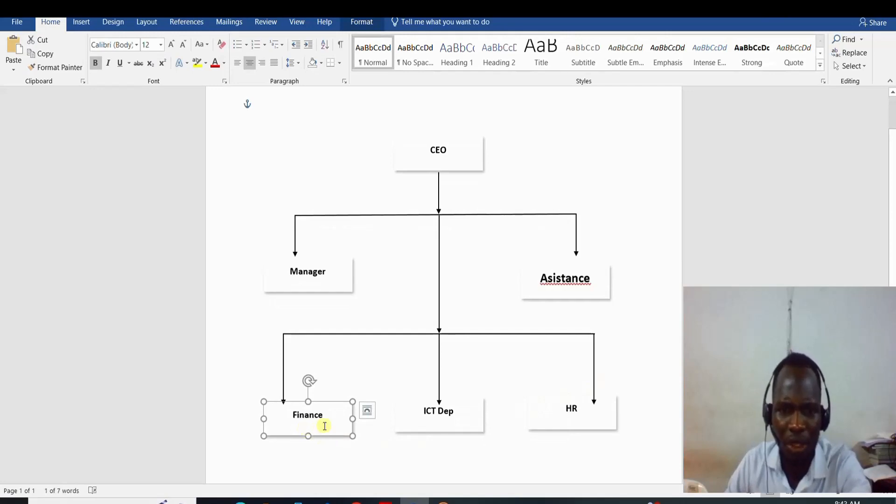
{"action": "left_click", "coordinate": [302, 431]}
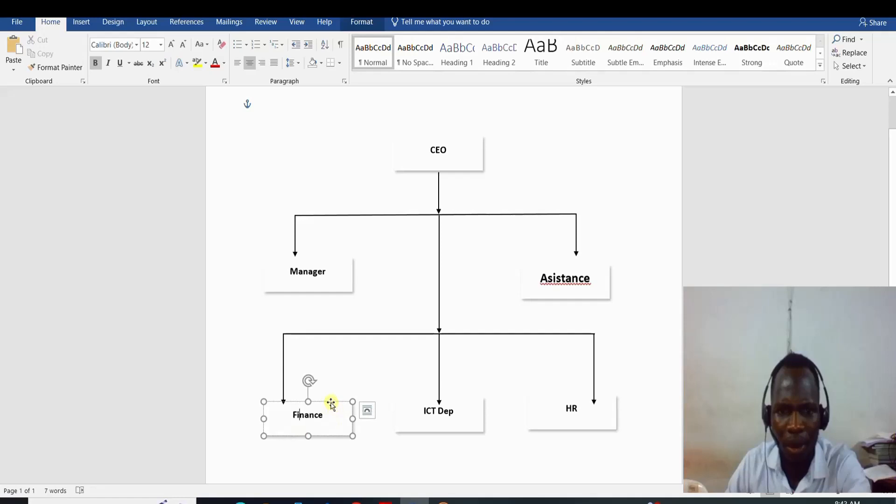
{"action": "mouse_move", "coordinate": [331, 402]}
{"action": "left_mouse_down"}
{"action": "mouse_move", "coordinate": [312, 405]}
{"action": "mouse_move", "coordinate": [324, 407]}
{"action": "left_mouse_up"}
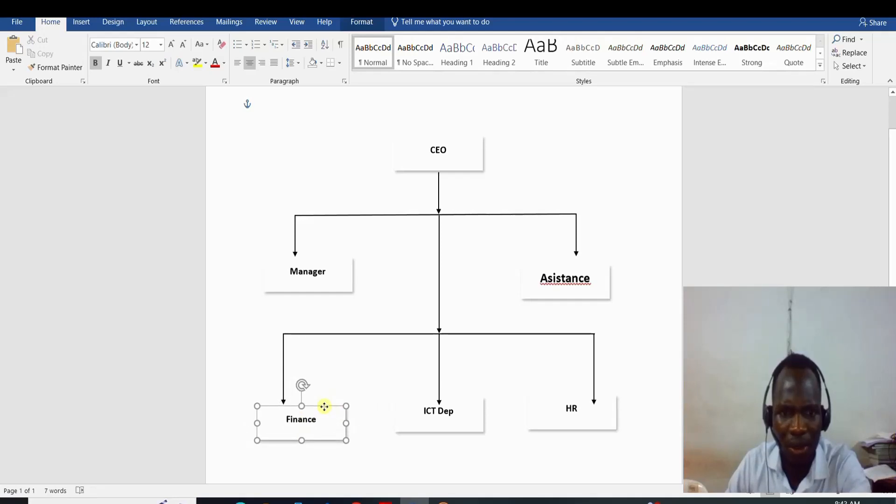
{"action": "left_click_drag", "start_coordinate": [324, 407], "coordinate": [323, 406]}
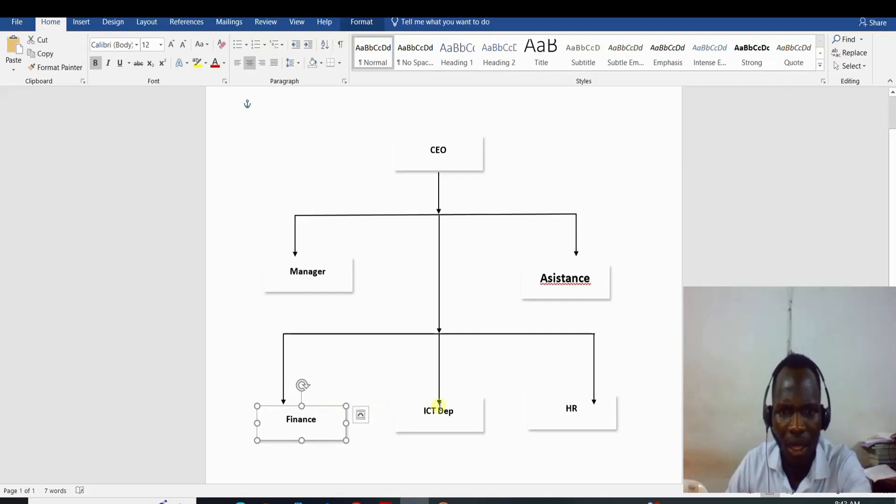
Step: Move the ICT Dep box down below its arrow tip, and shift the HR box down and right to centre it under its arrow
{"action": "left_click", "coordinate": [439, 432]}
{"action": "left_click_drag", "start_coordinate": [439, 432], "coordinate": [438, 431]}
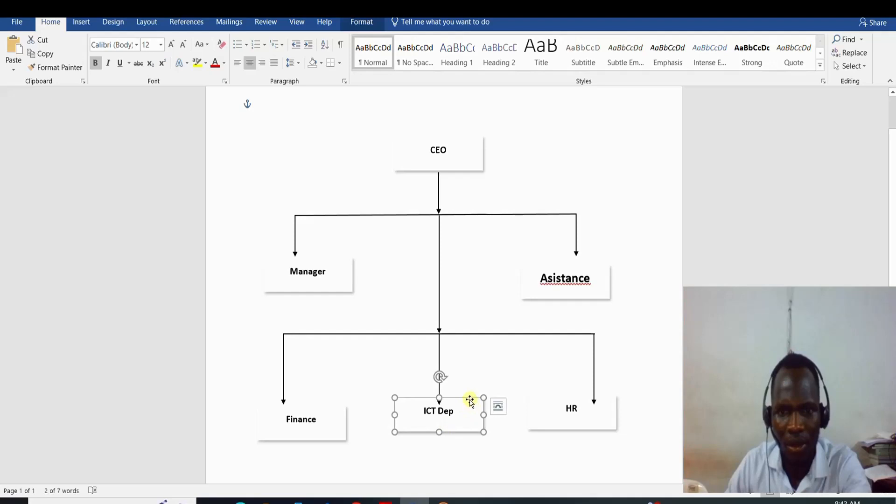
{"action": "left_click_drag", "start_coordinate": [469, 400], "coordinate": [468, 410]}
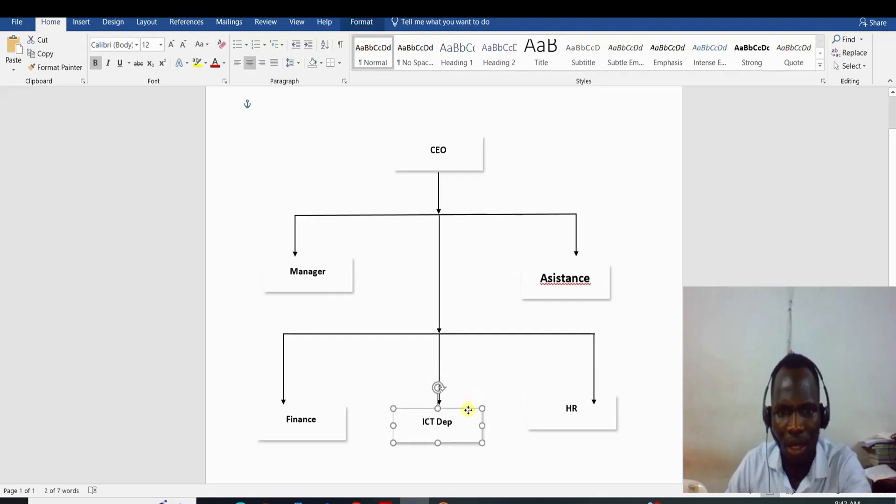
{"action": "left_click", "coordinate": [511, 440]}
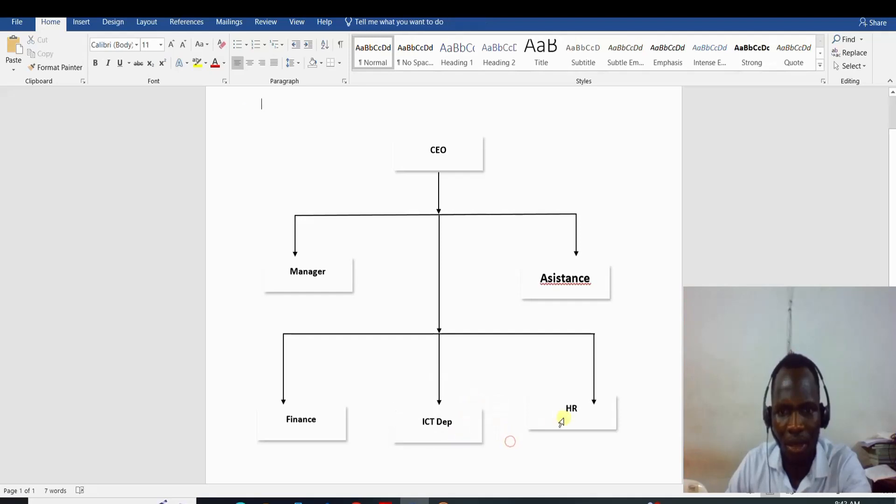
{"action": "left_click", "coordinate": [602, 406]}
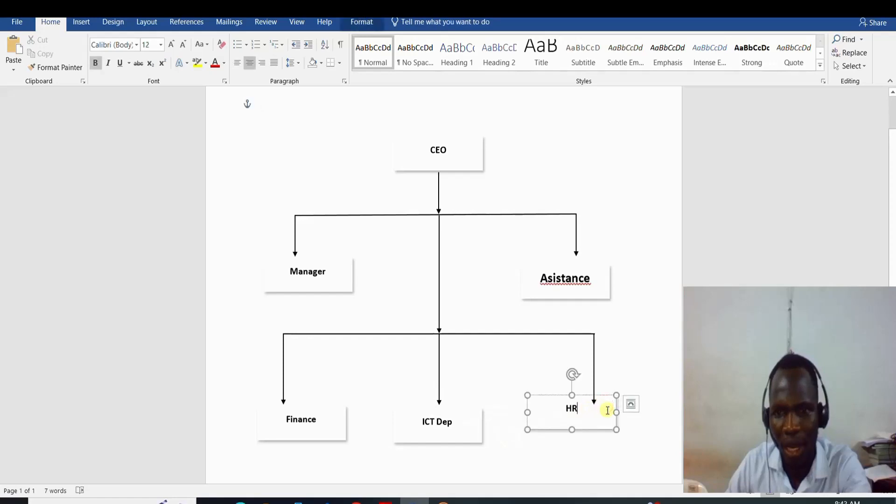
{"action": "left_click_drag", "start_coordinate": [604, 396], "coordinate": [626, 404]}
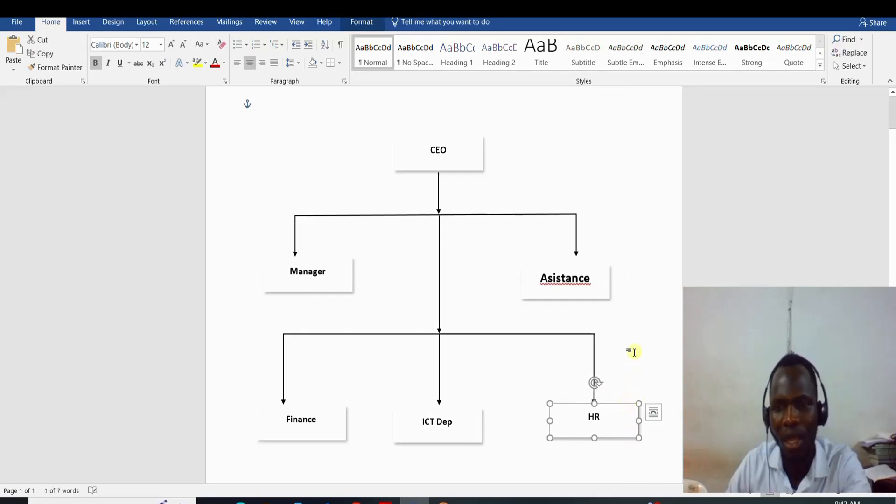